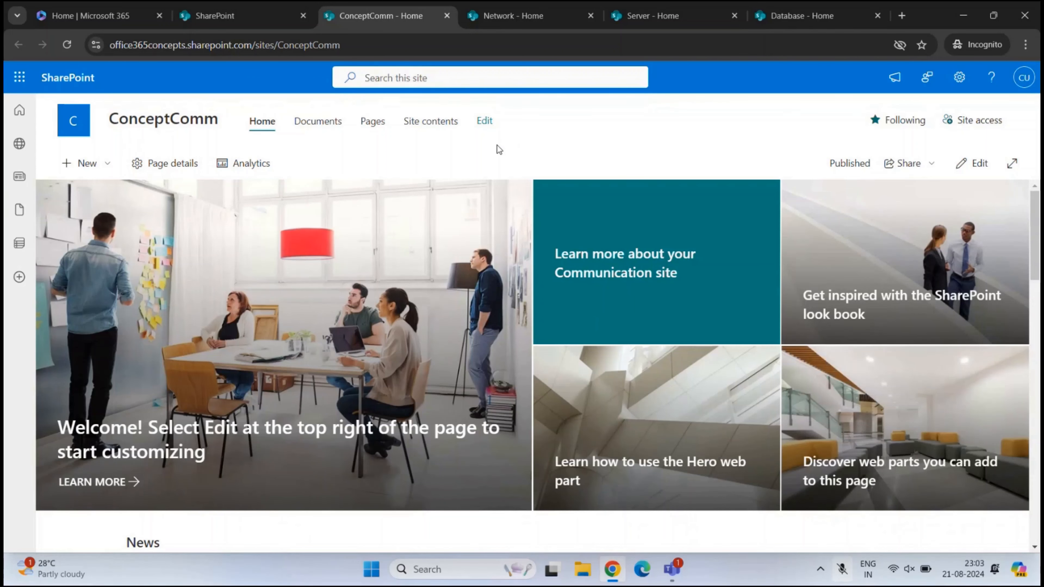
{"action": "left_click", "coordinate": [230, 16]}
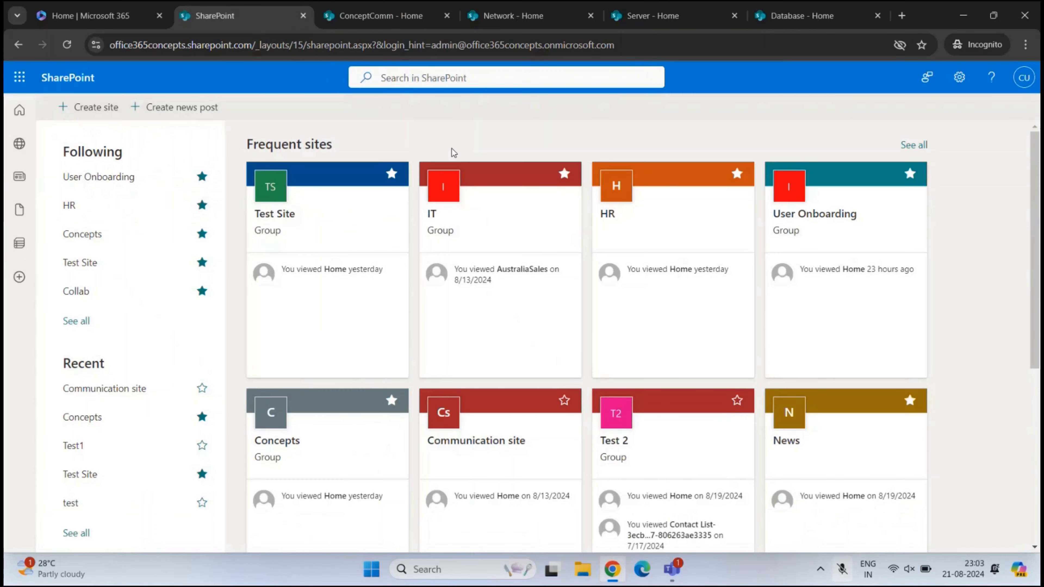
{"action": "left_click", "coordinate": [97, 108]}
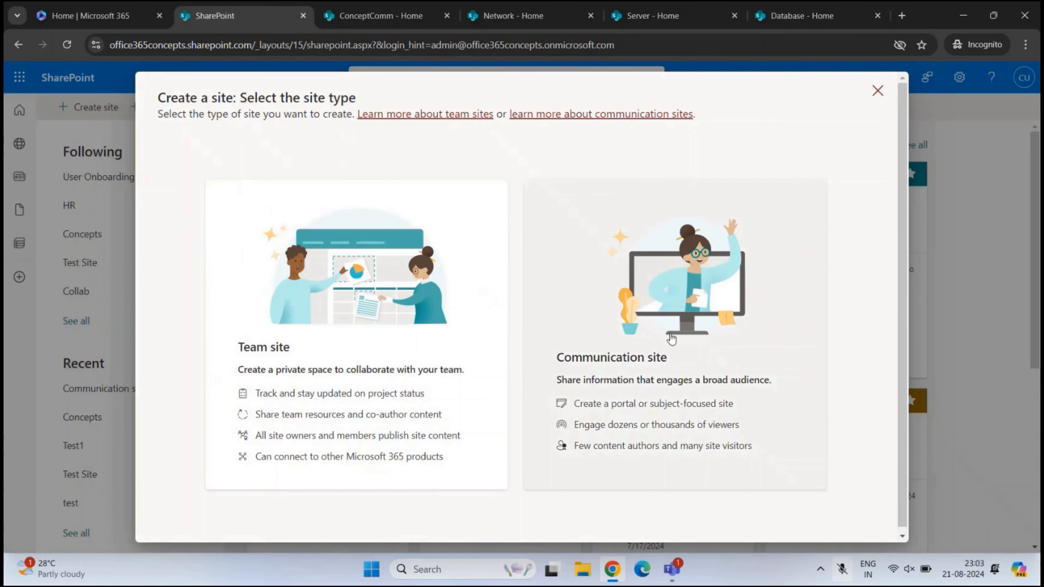
{"action": "left_click", "coordinate": [671, 338]}
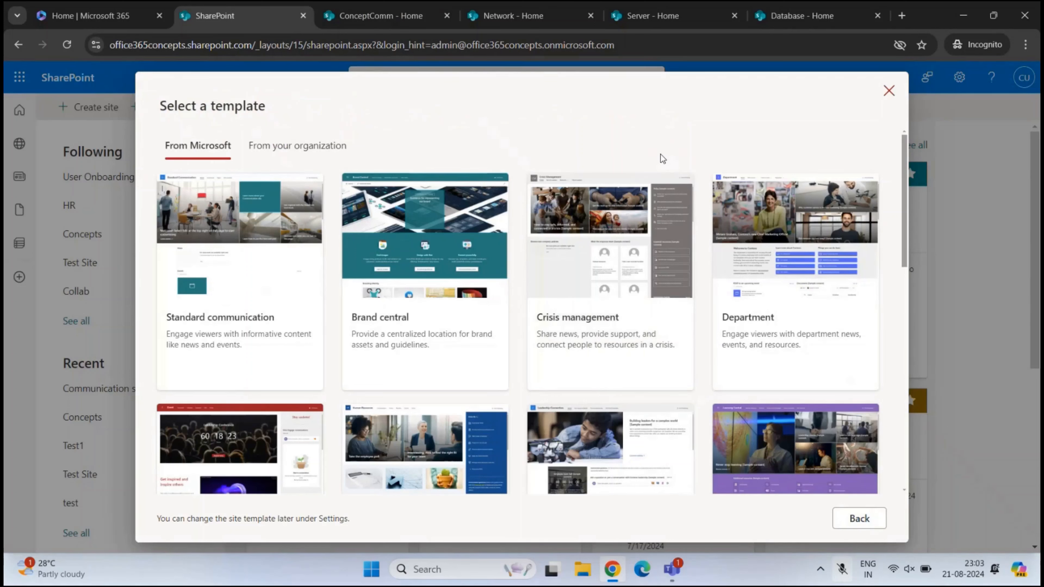
{"action": "left_click", "coordinate": [889, 91]}
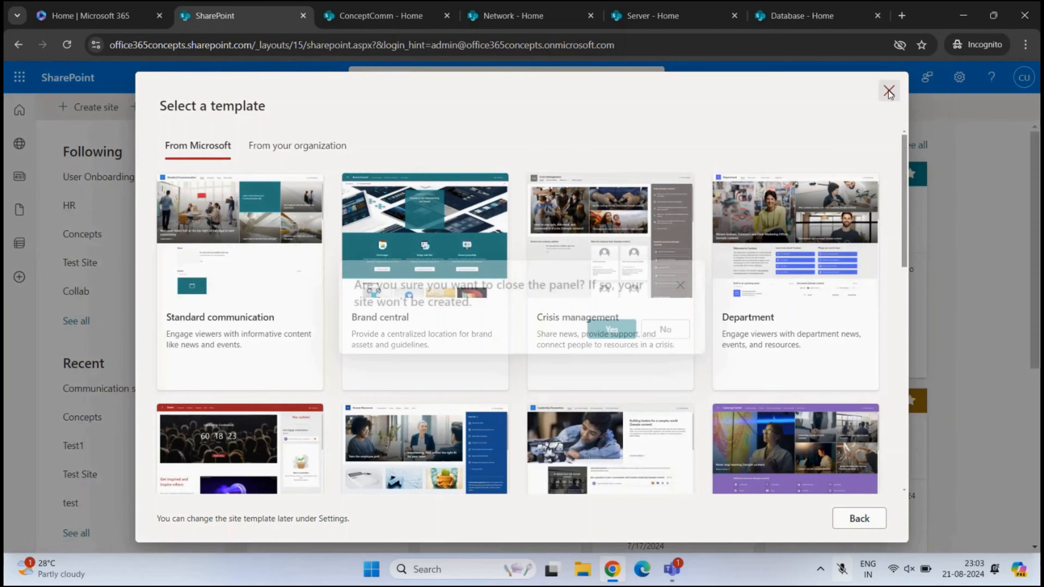
{"action": "left_click", "coordinate": [608, 332]}
Look over the home pages of the ConceptComm and Database sites, ending back on ConceptComm.
{"action": "left_click", "coordinate": [359, 17]}
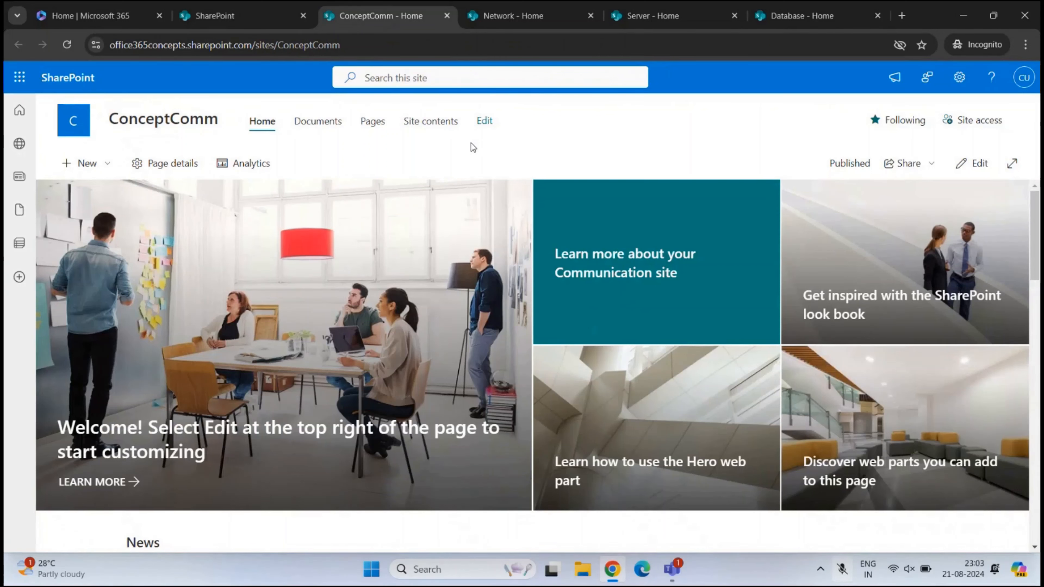
{"action": "left_click", "coordinate": [802, 15]}
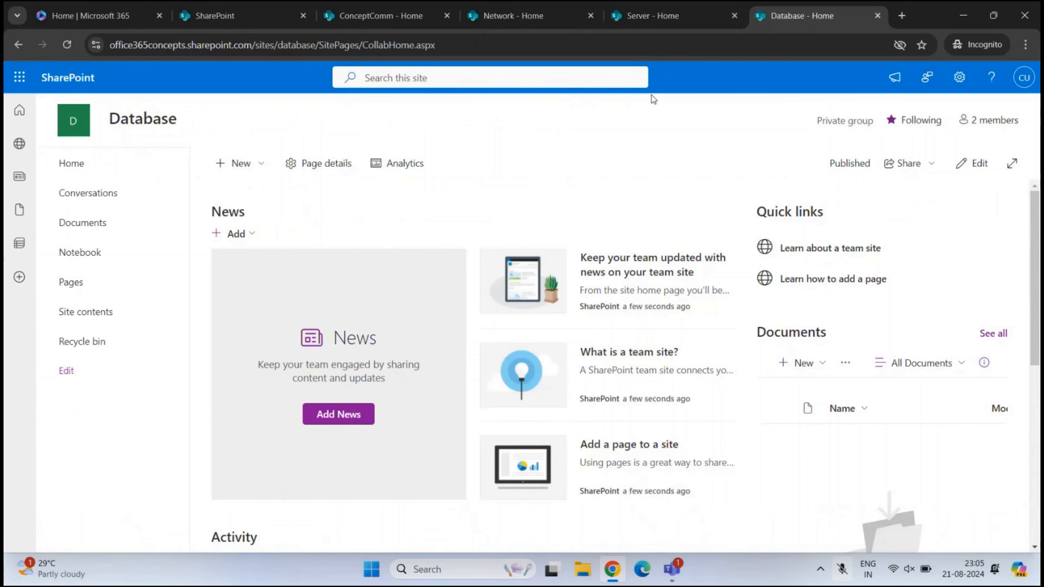
{"action": "left_click", "coordinate": [381, 15]}
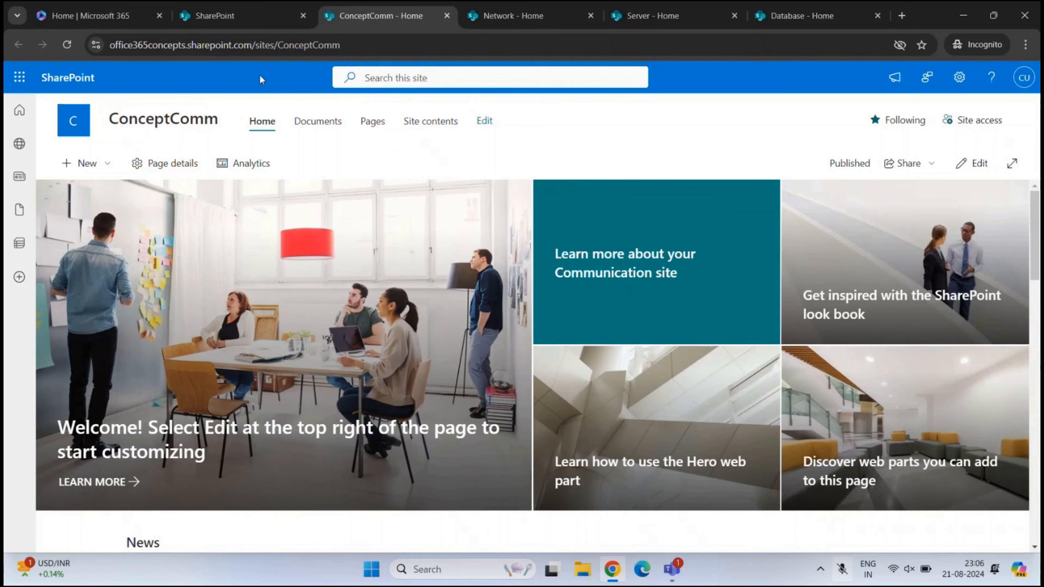
Go from Microsoft 365 through its admin center to the SharePoint admin center and show the list of active sites.
{"action": "left_click", "coordinate": [115, 22]}
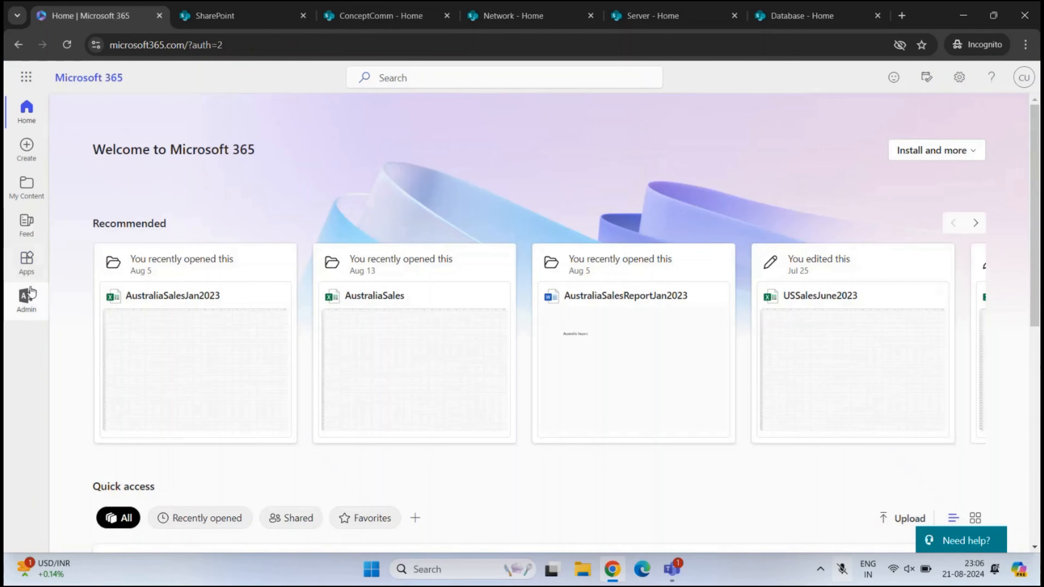
{"action": "left_click", "coordinate": [27, 297]}
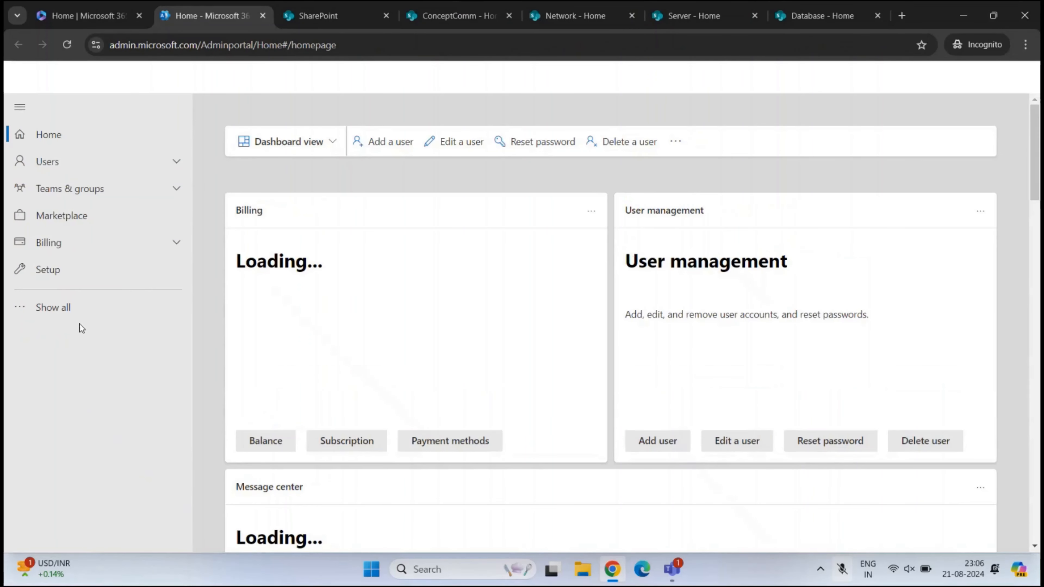
{"action": "left_click", "coordinate": [79, 309]}
{"action": "scroll", "coordinate": [109, 390], "scroll_direction": "down", "scroll_amount": 5}
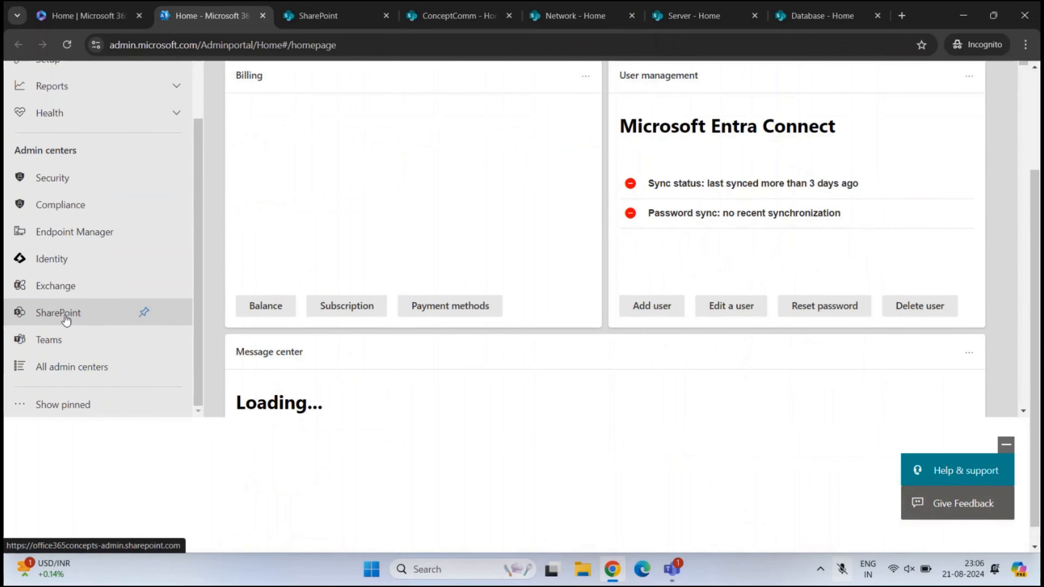
{"action": "middle_click", "coordinate": [66, 313]}
{"action": "left_click", "coordinate": [295, 17]}
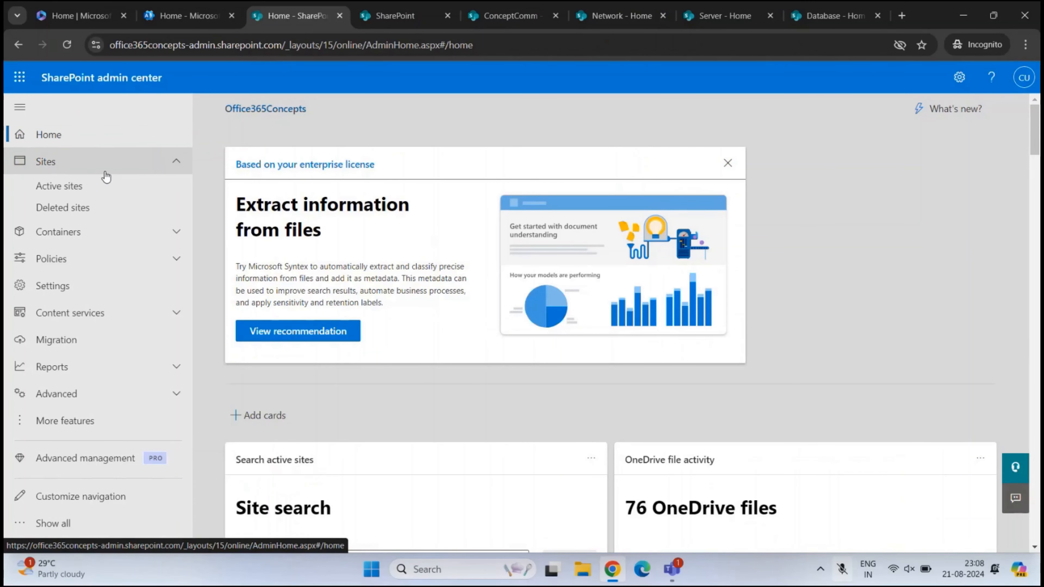
{"action": "left_click", "coordinate": [98, 186]}
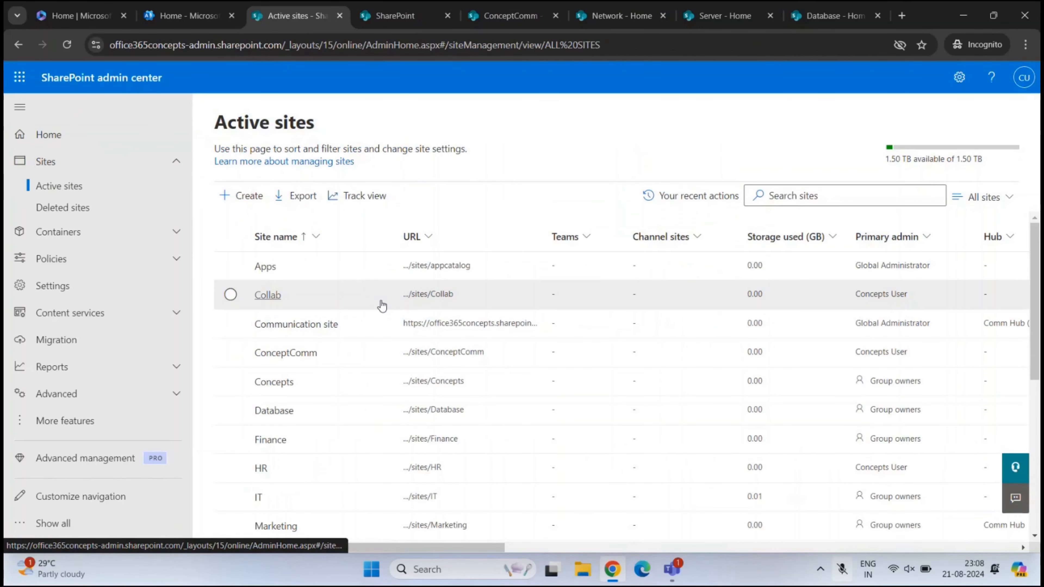
Select the ConceptComm site in the active sites list and check which template it uses.
{"action": "scroll", "coordinate": [381, 305], "scroll_direction": "down", "scroll_amount": 2}
{"action": "scroll", "coordinate": [342, 353], "scroll_direction": "up", "scroll_amount": 2}
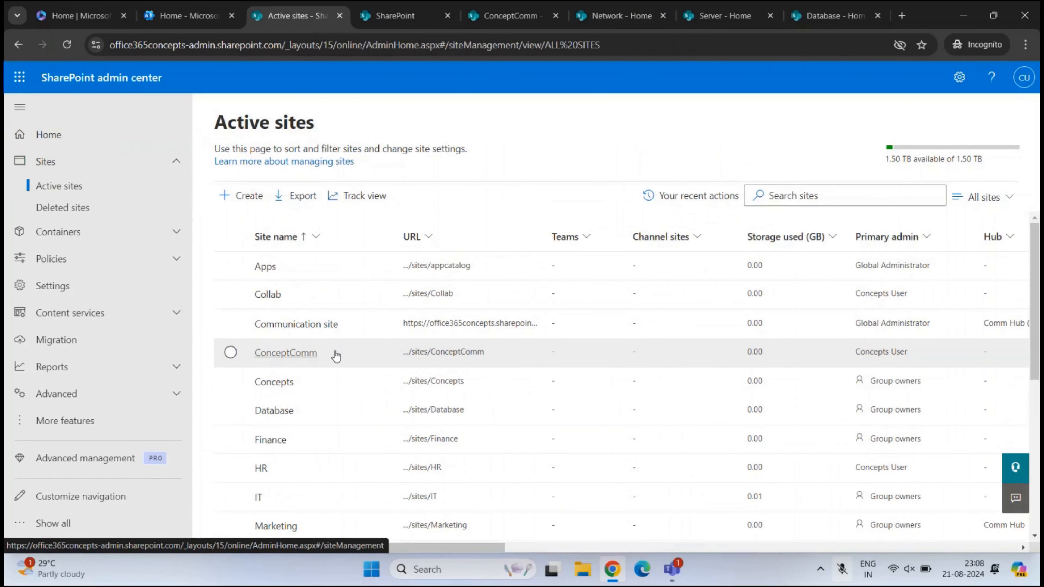
{"action": "left_click", "coordinate": [231, 353]}
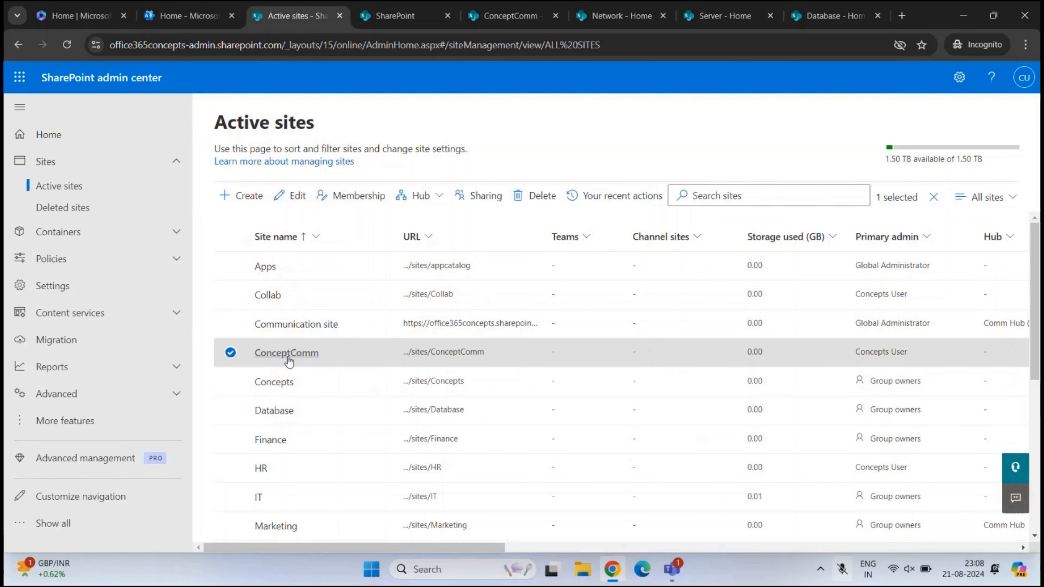
{"action": "left_click_drag", "start_coordinate": [420, 548], "coordinate": [627, 555]}
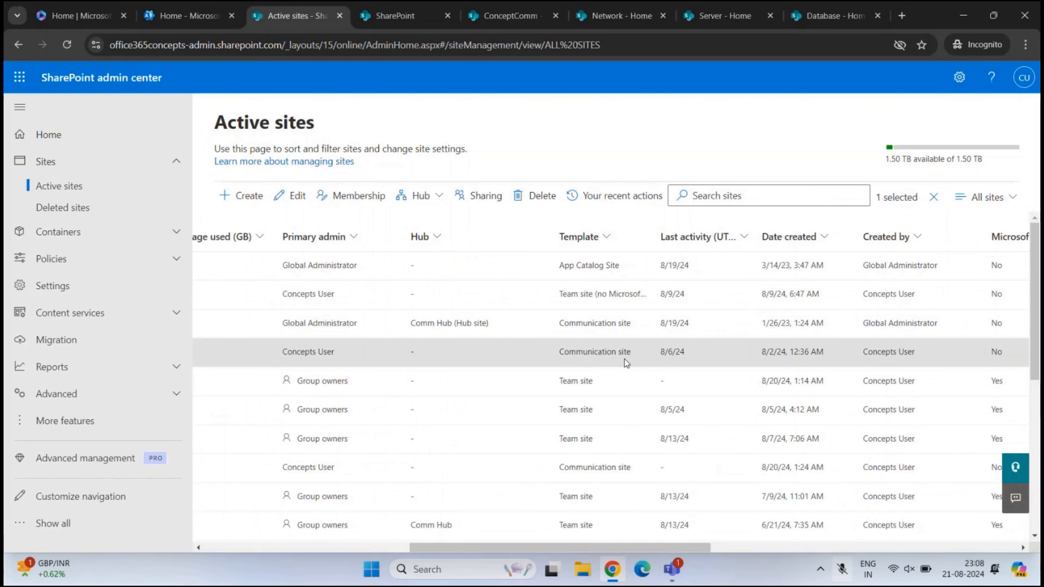
{"action": "left_click_drag", "start_coordinate": [636, 546], "coordinate": [386, 551]}
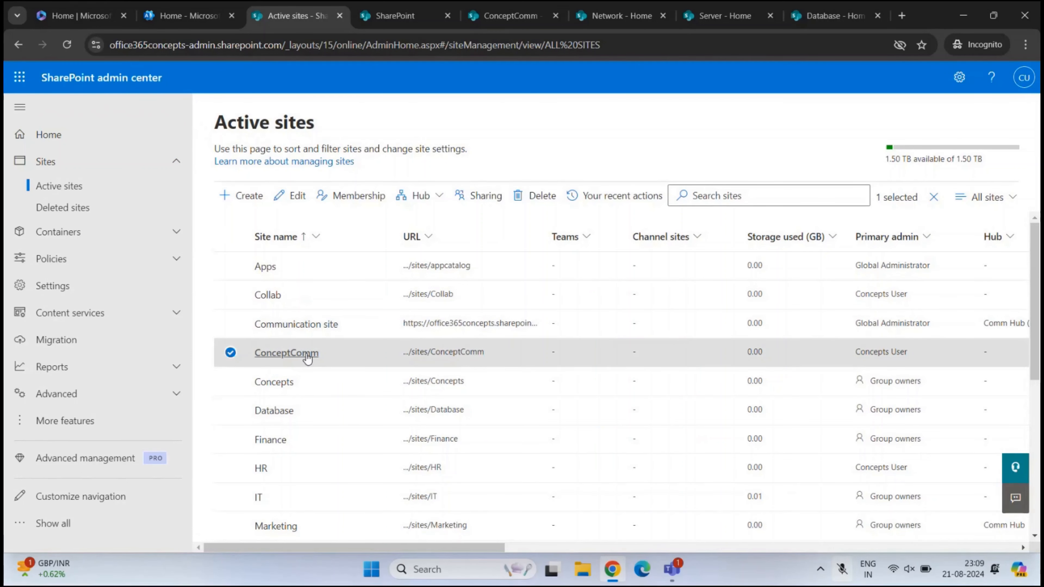
Start registering ConceptComm as a hub site and enter MyHub as the hub name.
{"action": "left_click", "coordinate": [423, 202]}
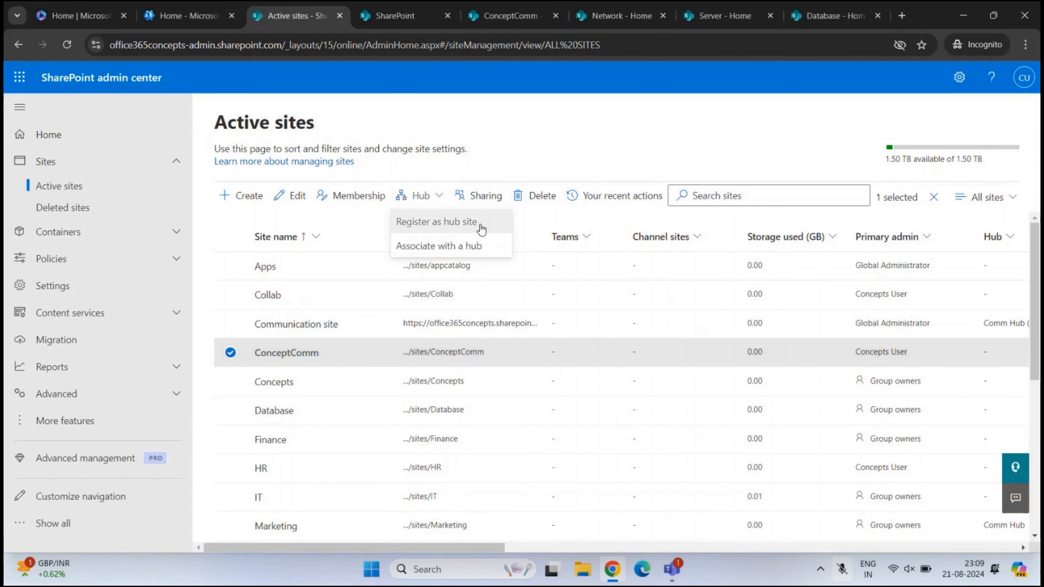
{"action": "left_click", "coordinate": [495, 223]}
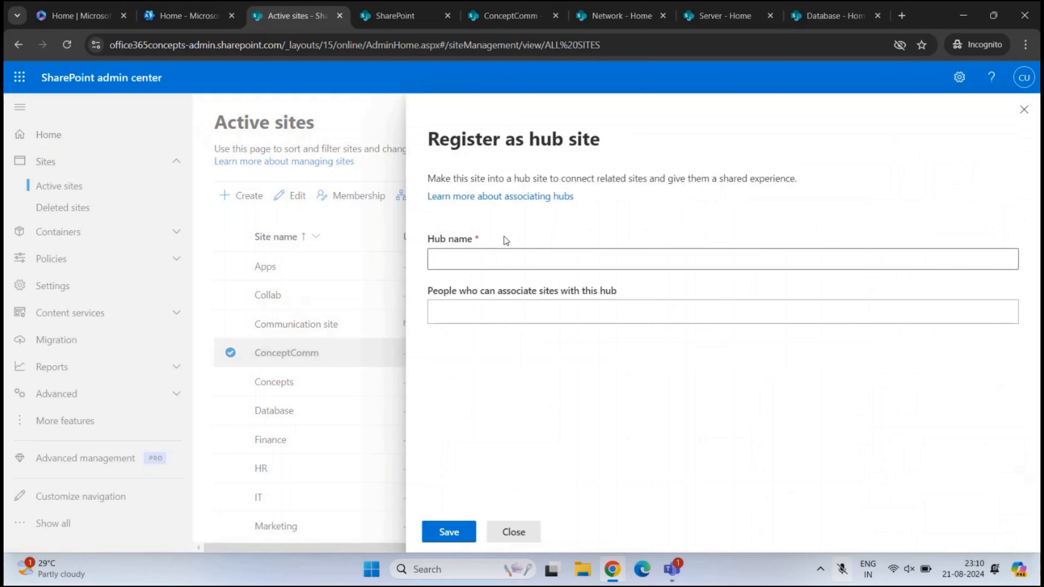
{"action": "left_click_drag", "start_coordinate": [433, 241], "coordinate": [502, 238]}
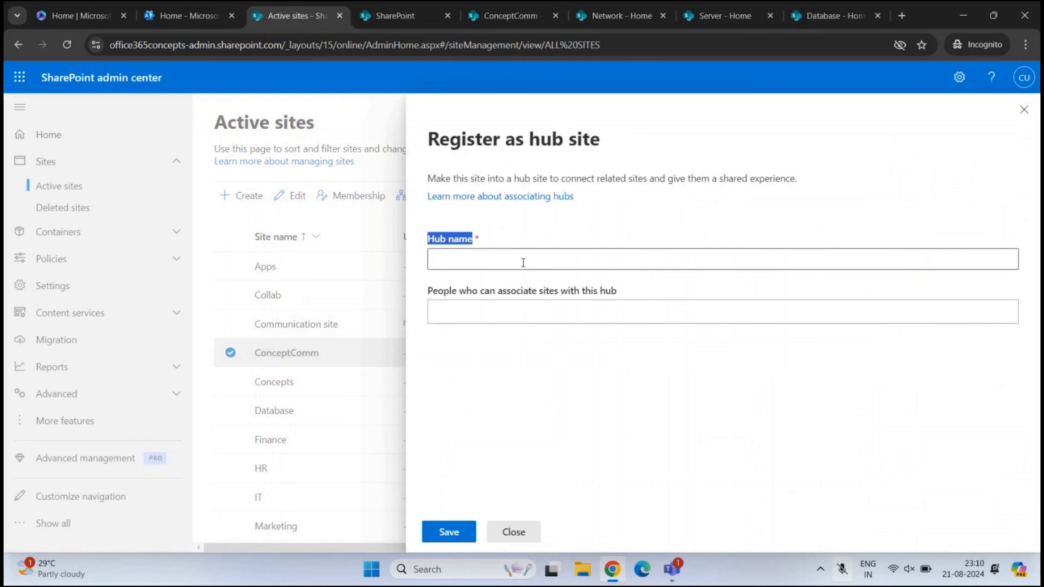
{"action": "left_click", "coordinate": [508, 262]}
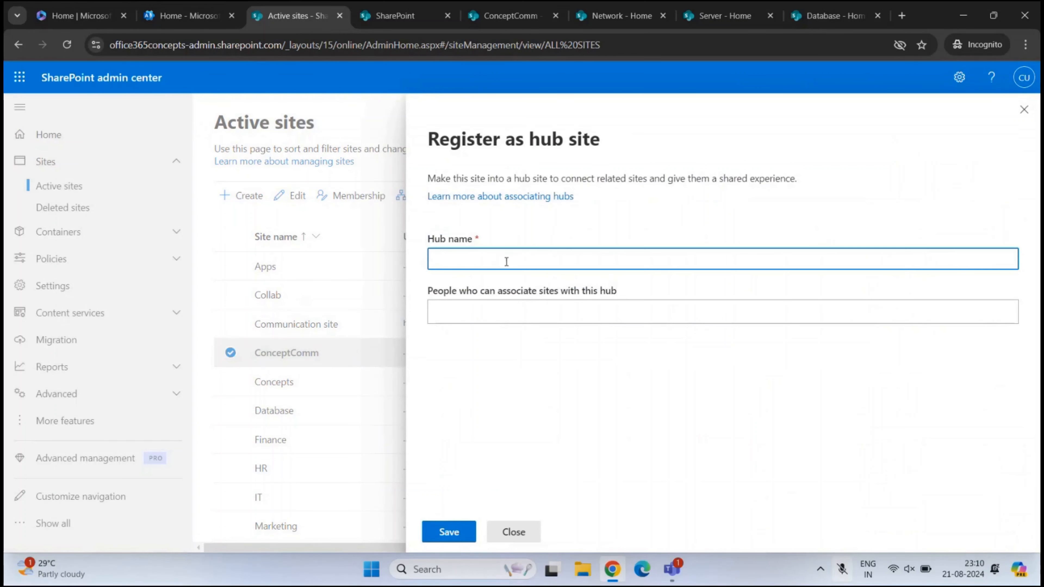
{"action": "type", "text": "MyHub"}
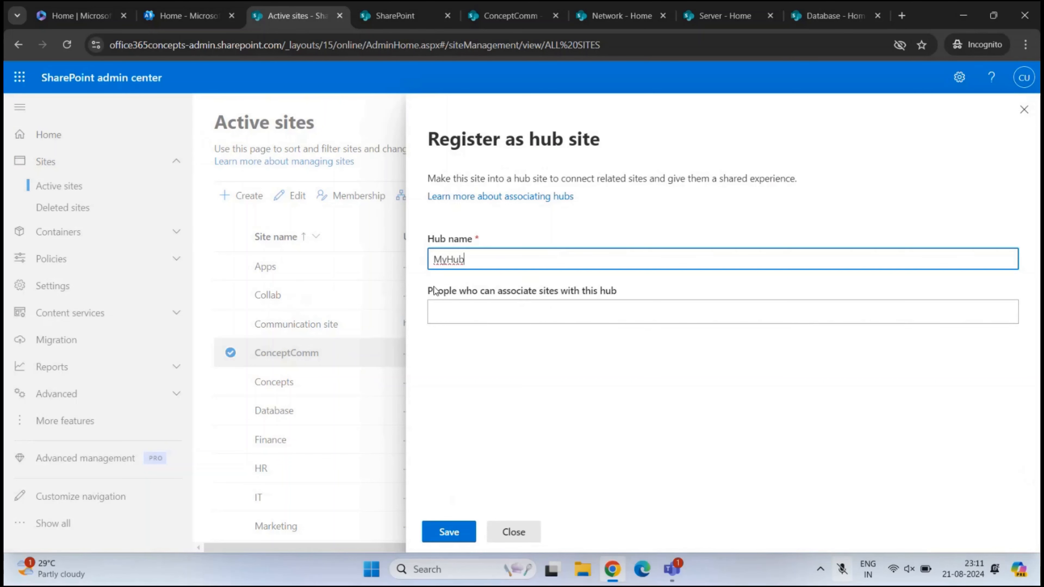
Add two user accounts as people who can associate sites with the hub, save the registration and close it.
{"action": "left_click_drag", "start_coordinate": [432, 290], "coordinate": [622, 290]}
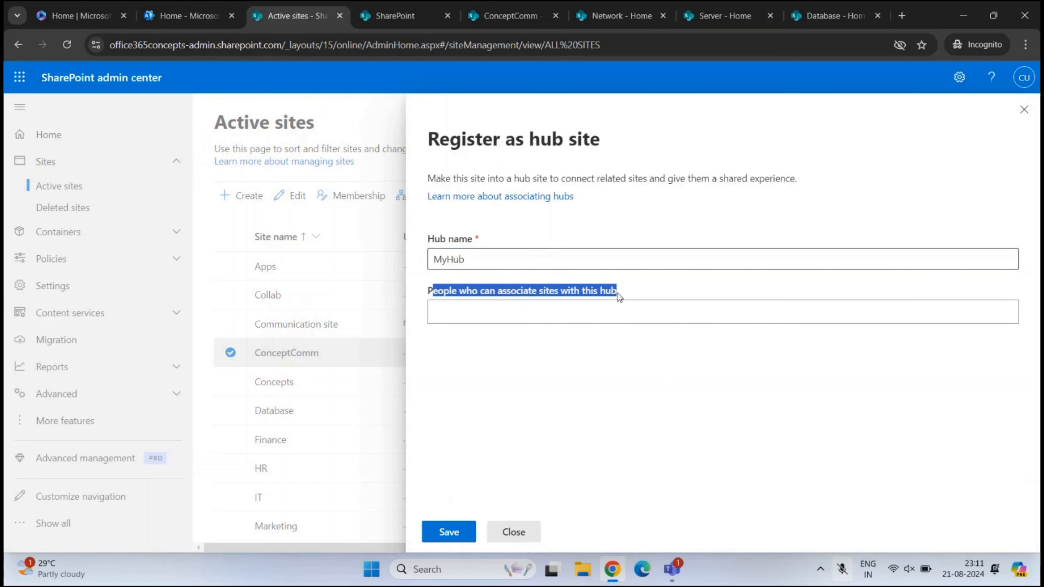
{"action": "left_click", "coordinate": [592, 309]}
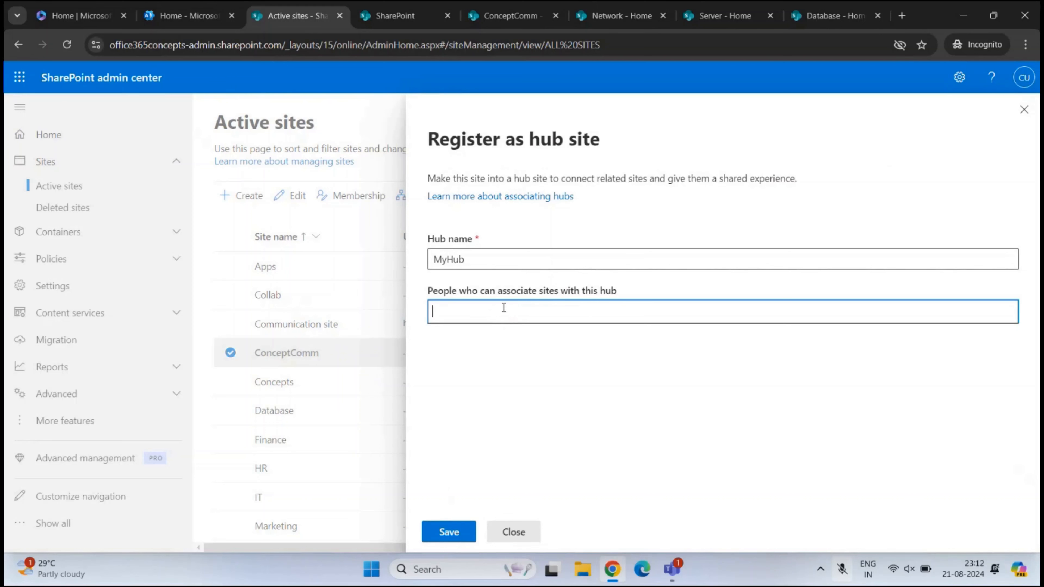
{"action": "type", "text": "co"}
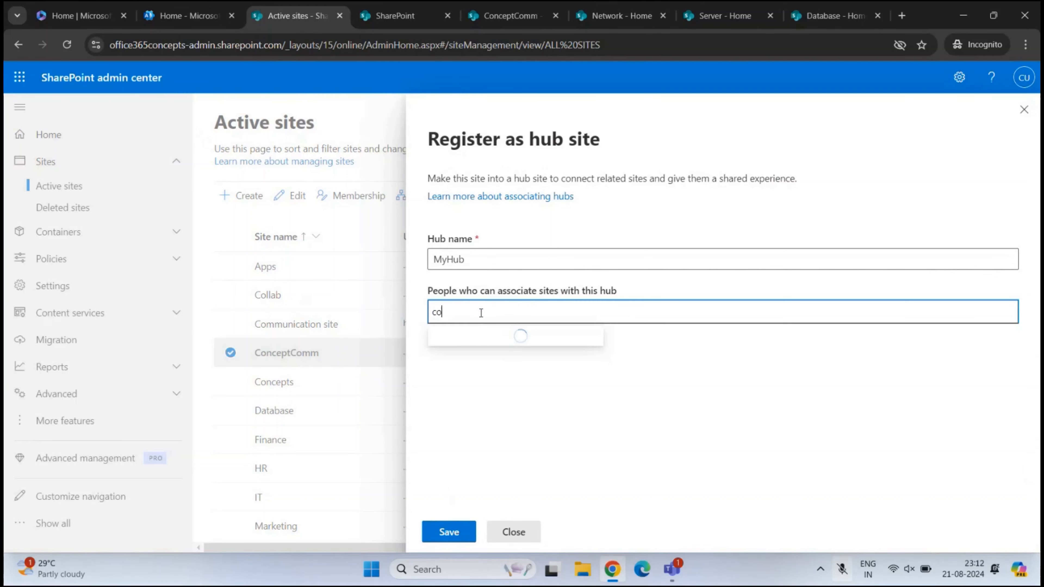
{"action": "type", "text": "ncepts"}
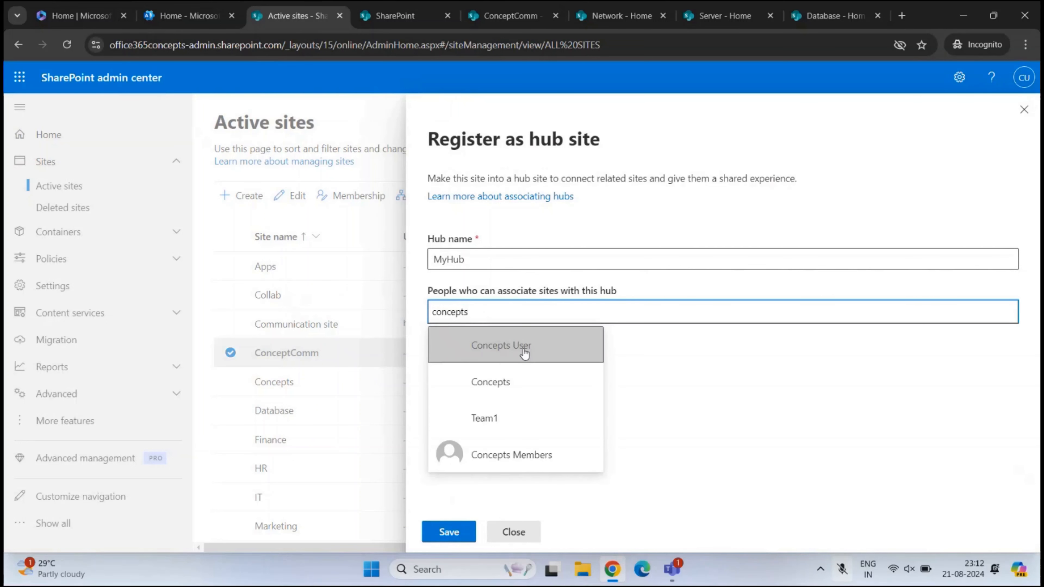
{"action": "left_click", "coordinate": [533, 353]}
{"action": "type", "text": "b"}
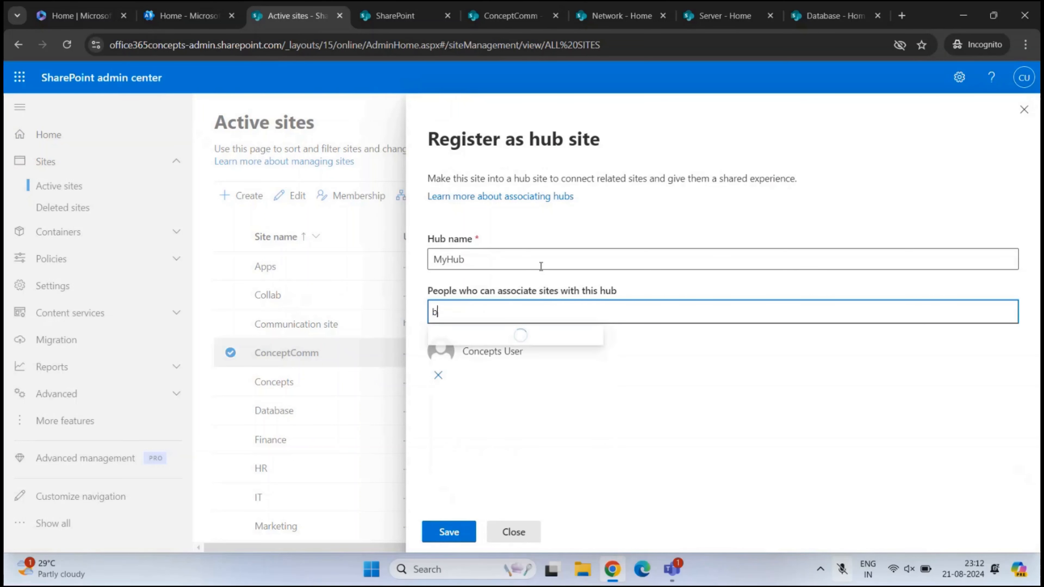
{"action": "type", "text": "ob ross"}
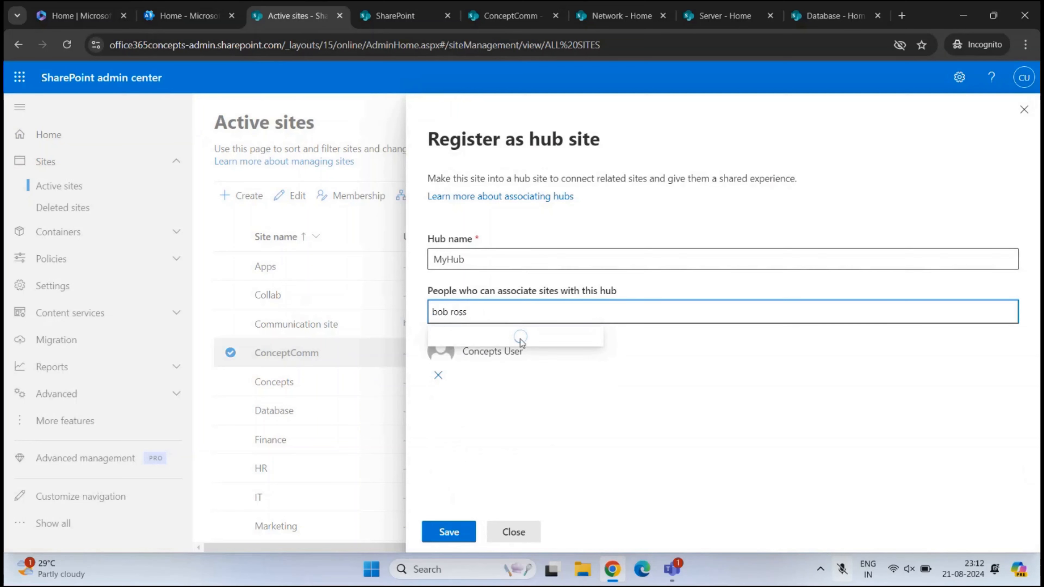
{"action": "left_click", "coordinate": [515, 344]}
{"action": "left_click", "coordinate": [456, 532]}
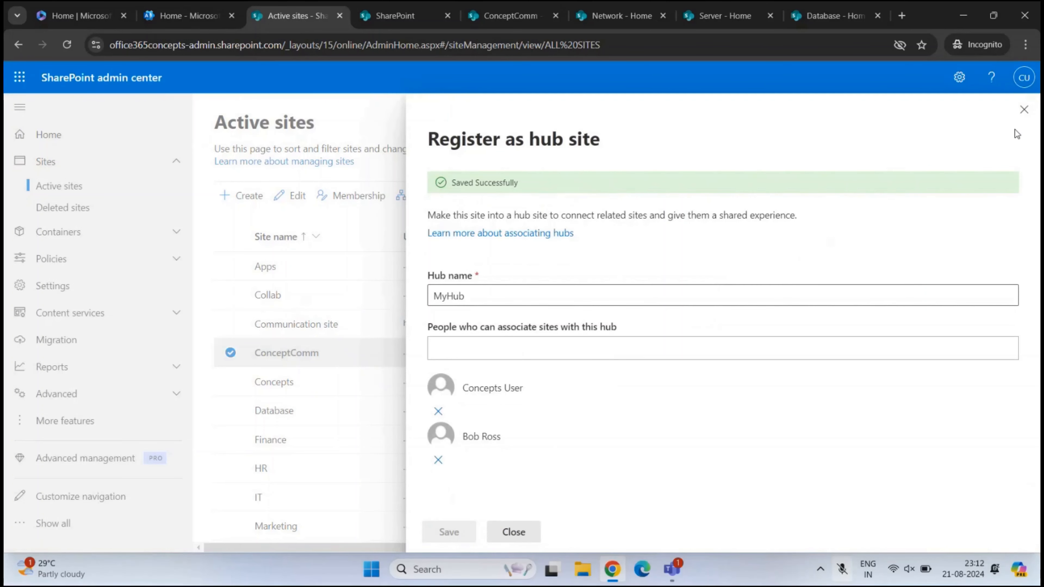
{"action": "left_click", "coordinate": [1024, 109]}
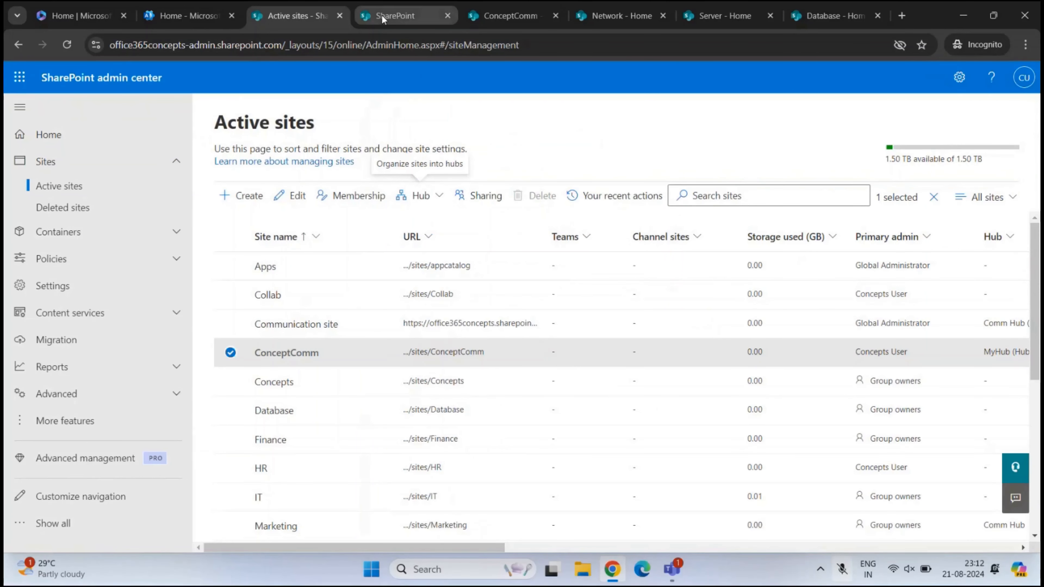
Close the SharePoint and Microsoft 365 admin center pages and reload the ConceptComm site.
{"action": "left_click", "coordinate": [340, 16]}
{"action": "left_click", "coordinate": [232, 16]}
{"action": "left_click", "coordinate": [297, 16]}
{"action": "left_click", "coordinate": [67, 45]}
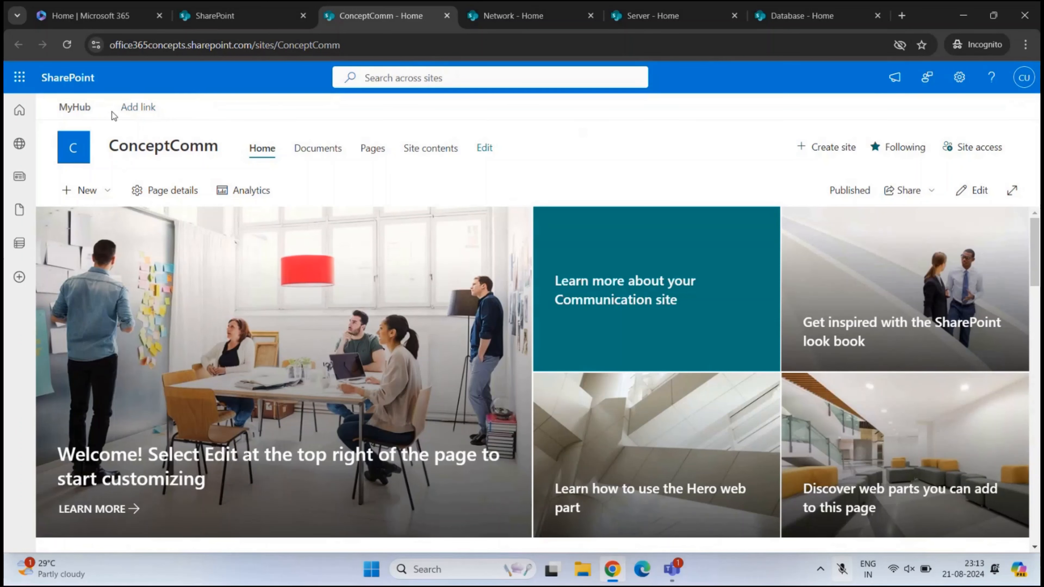
Change the look of the ConceptComm site by applying and saving the Red theme.
{"action": "left_click", "coordinate": [960, 77]}
{"action": "left_click", "coordinate": [857, 362]}
{"action": "left_click", "coordinate": [851, 132]}
{"action": "left_click", "coordinate": [876, 354]}
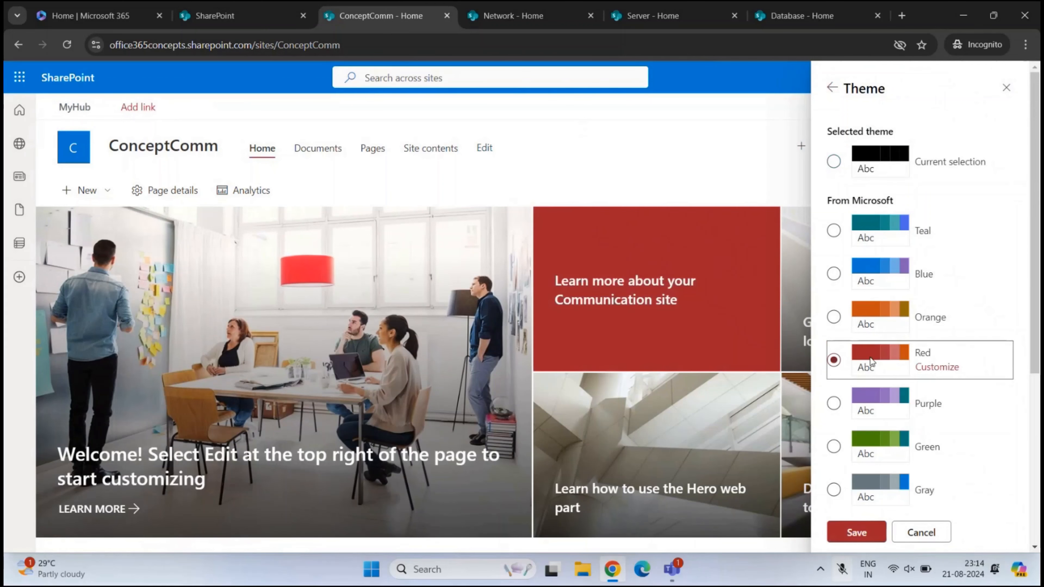
{"action": "left_click", "coordinate": [859, 530]}
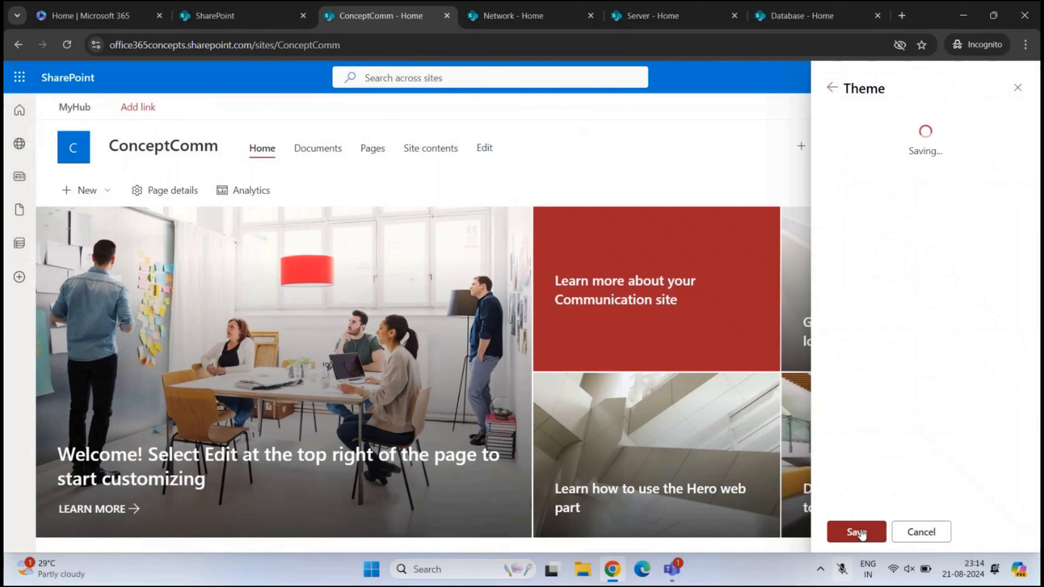
Set the site header's background to the solid red option, save it and close the site settings.
{"action": "left_click", "coordinate": [891, 358]}
{"action": "left_click", "coordinate": [851, 168]}
{"action": "left_click", "coordinate": [996, 282]}
{"action": "scroll", "coordinate": [916, 460], "scroll_direction": "down", "scroll_amount": 4}
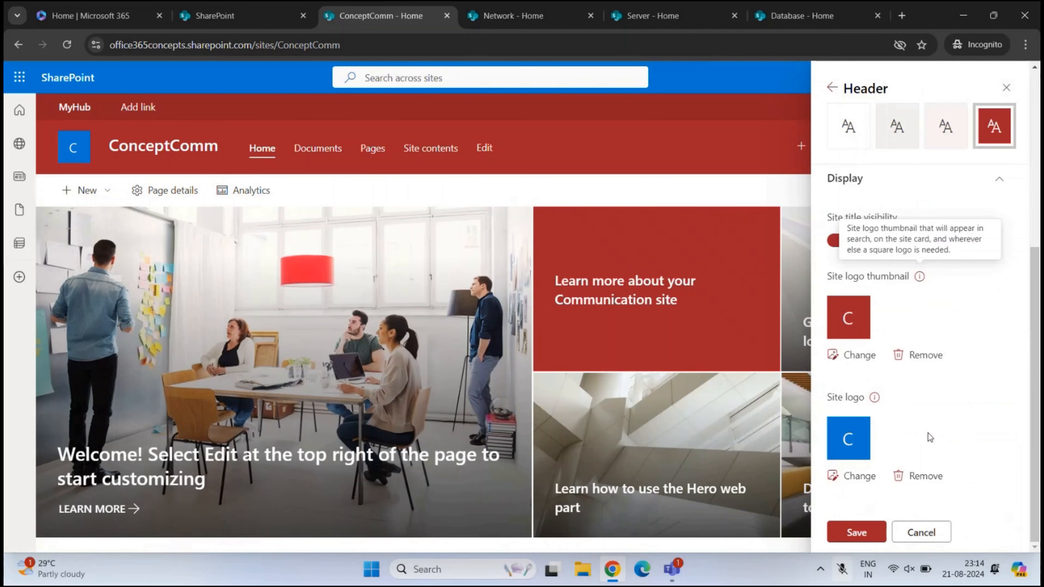
{"action": "left_click", "coordinate": [862, 533]}
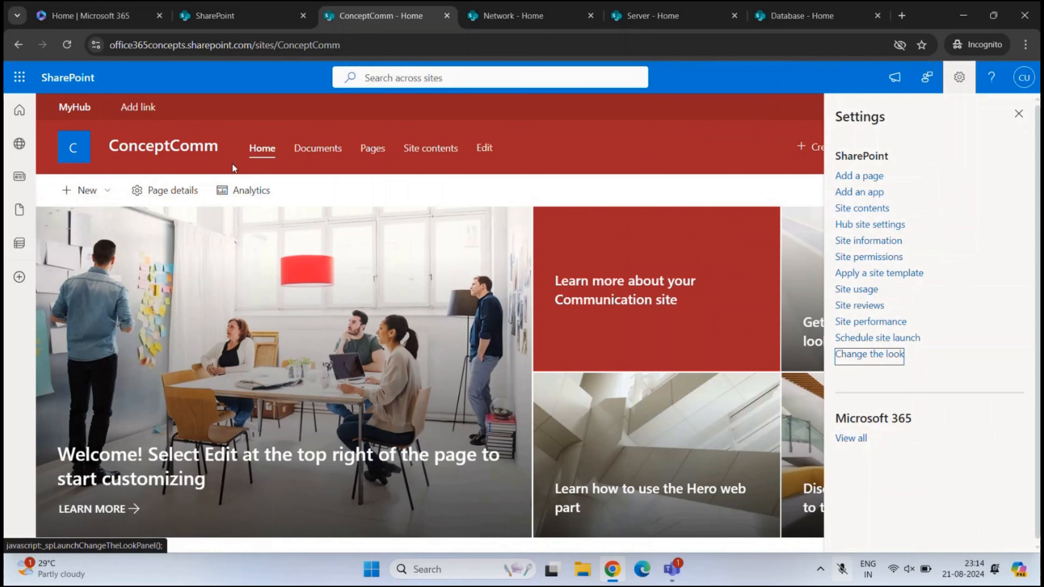
{"action": "left_click", "coordinate": [1019, 113]}
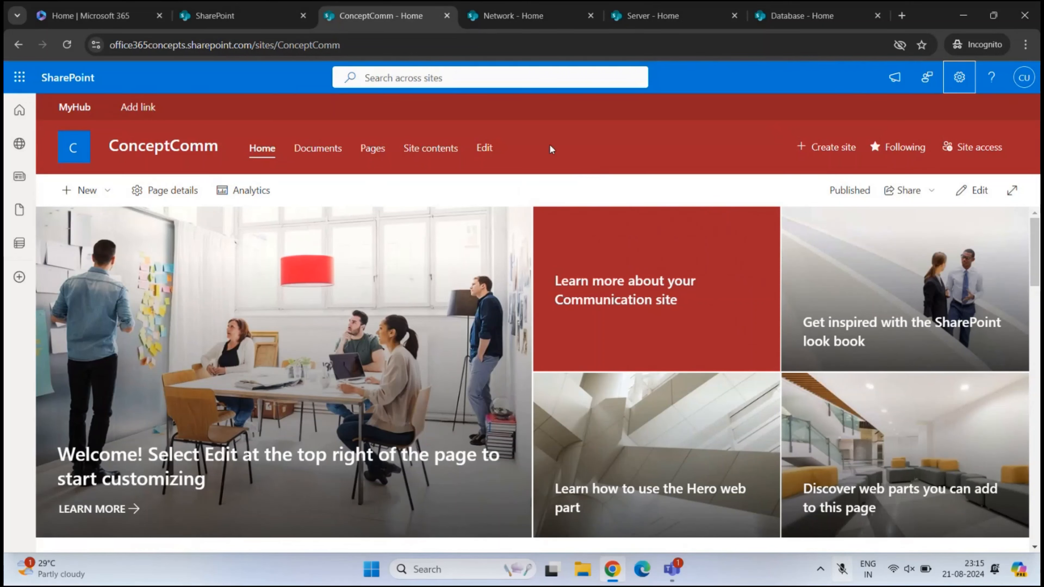
Open the SharePoint admin center from the Microsoft 365 admin center and show the list of active sites.
{"action": "left_click", "coordinate": [88, 23]}
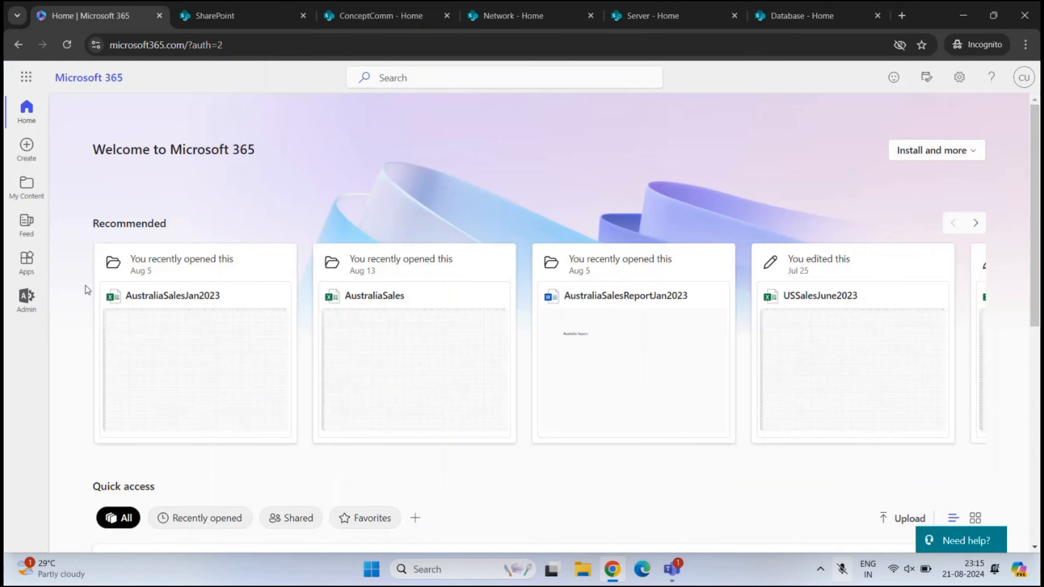
{"action": "left_click", "coordinate": [27, 300]}
{"action": "left_click", "coordinate": [211, 20]}
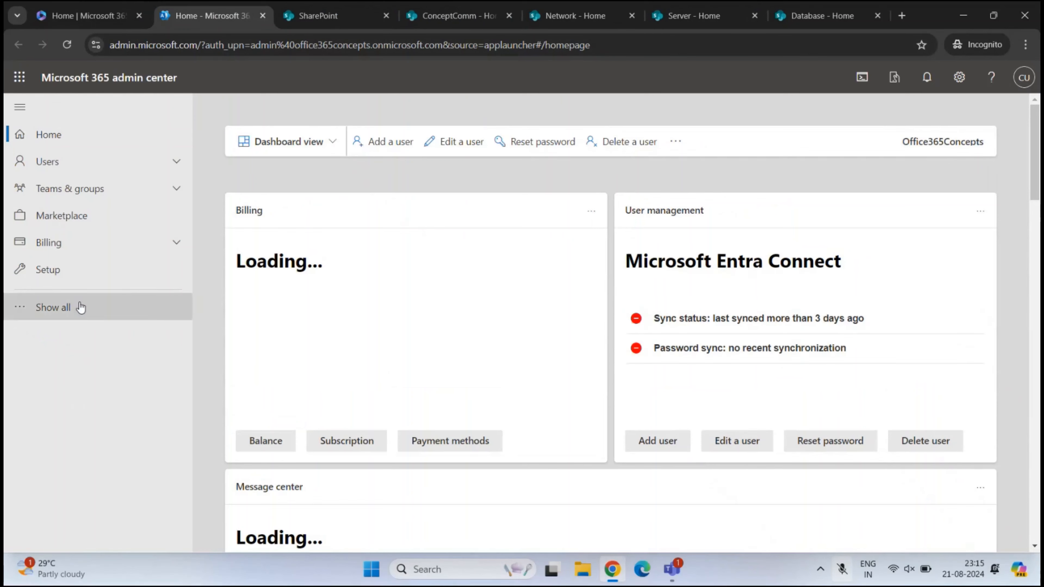
{"action": "left_click", "coordinate": [80, 334]}
{"action": "left_click", "coordinate": [62, 447]}
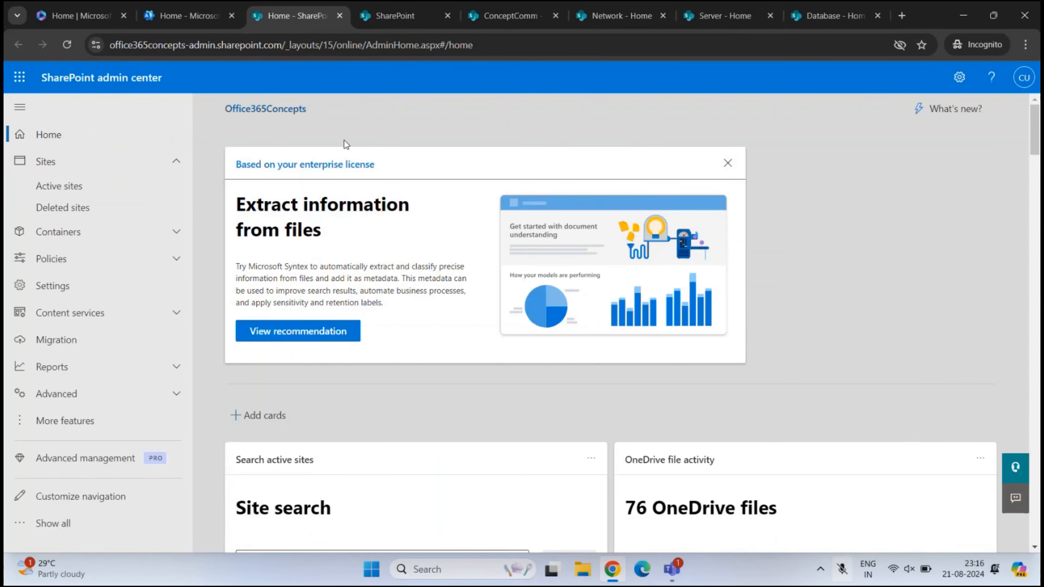
{"action": "left_click", "coordinate": [62, 186]}
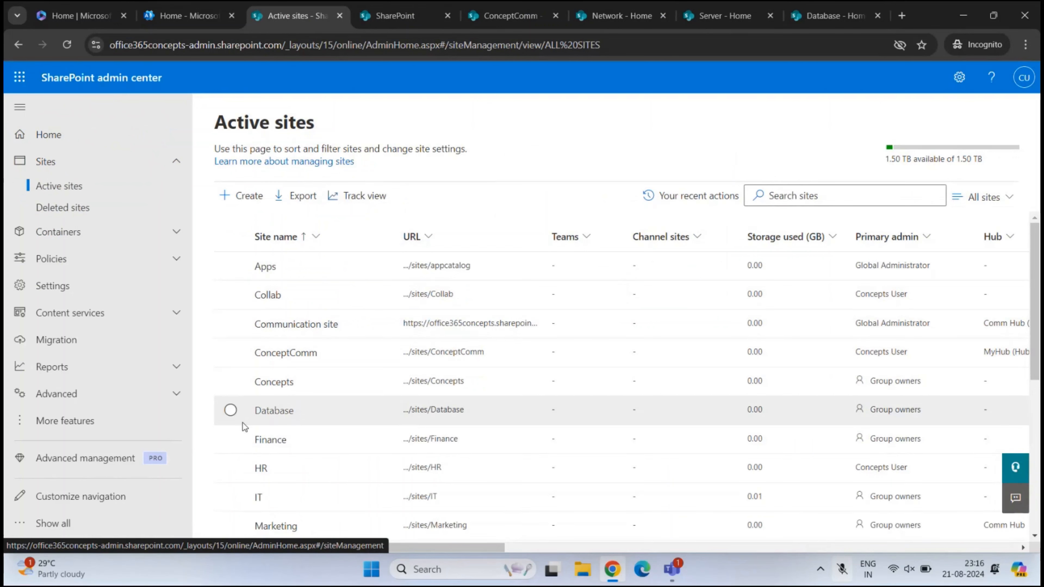
Associate the Database site with the MyHub hub, save the association and close its settings.
{"action": "left_click", "coordinate": [230, 410]}
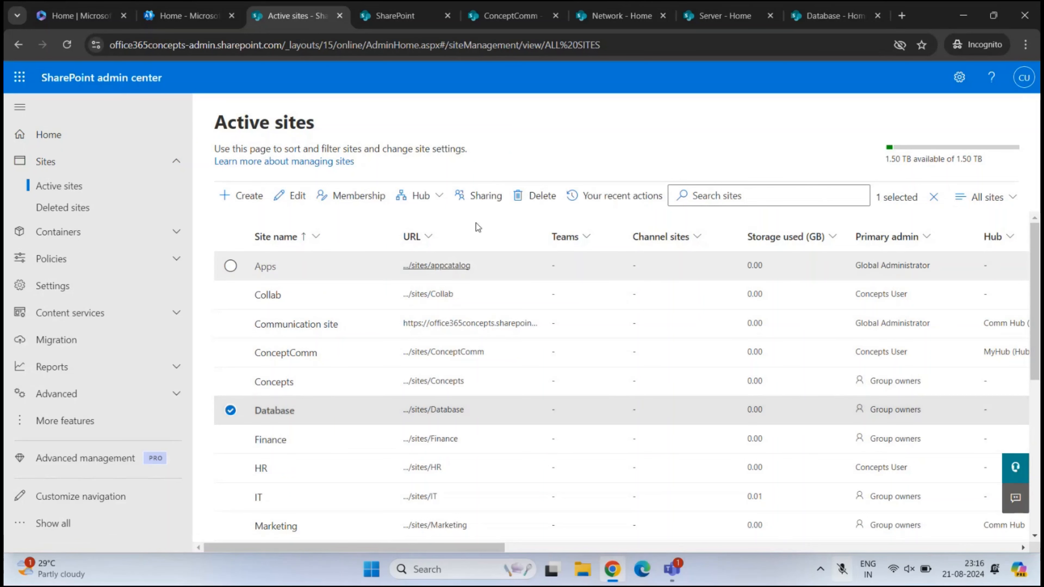
{"action": "left_click", "coordinate": [437, 208]}
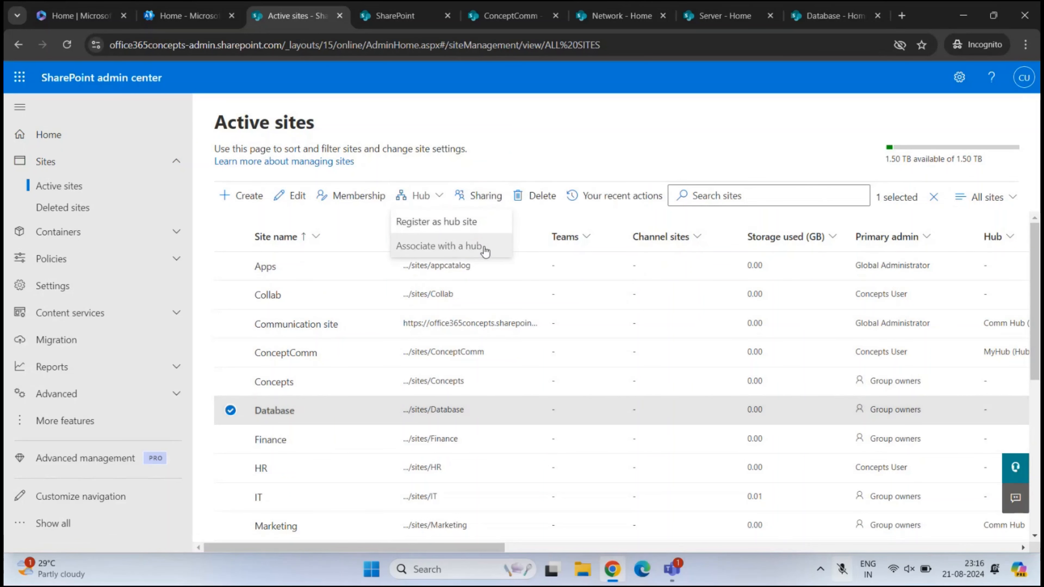
{"action": "left_click", "coordinate": [496, 253]}
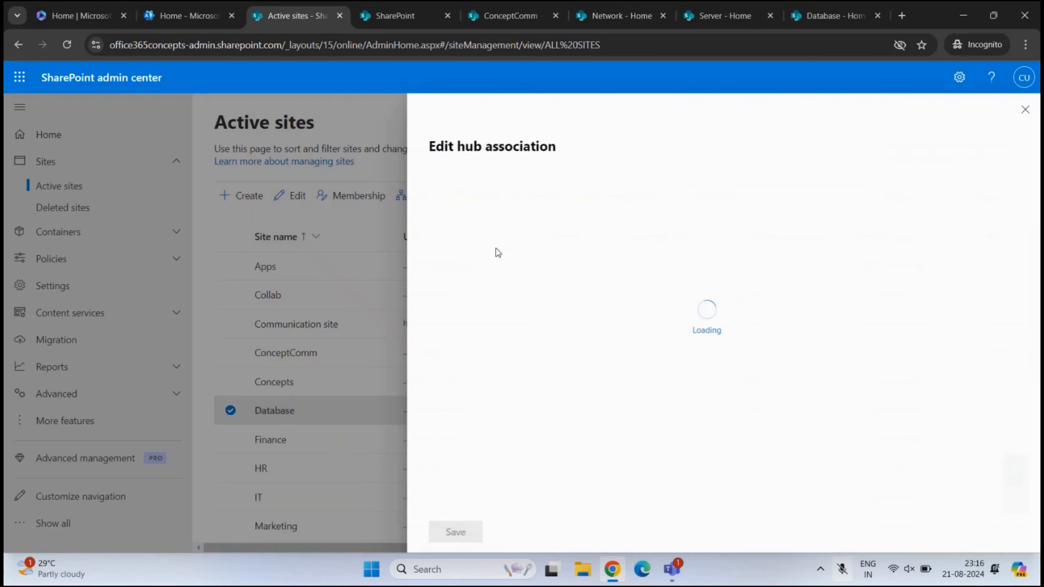
{"action": "left_click_drag", "start_coordinate": [458, 264], "coordinate": [524, 251]}
{"action": "left_click", "coordinate": [488, 279]}
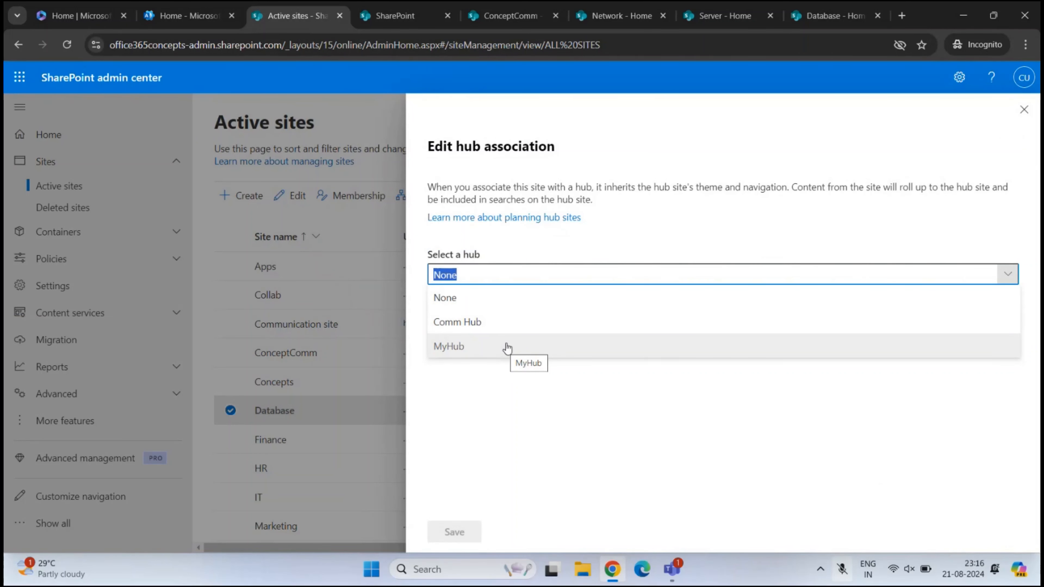
{"action": "left_click", "coordinate": [481, 353]}
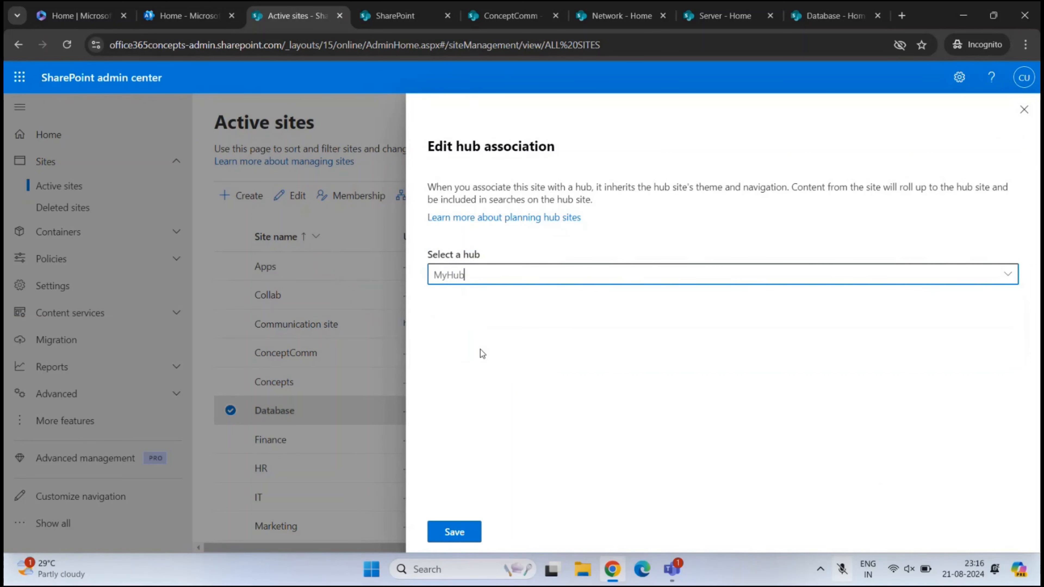
{"action": "left_click", "coordinate": [452, 531]}
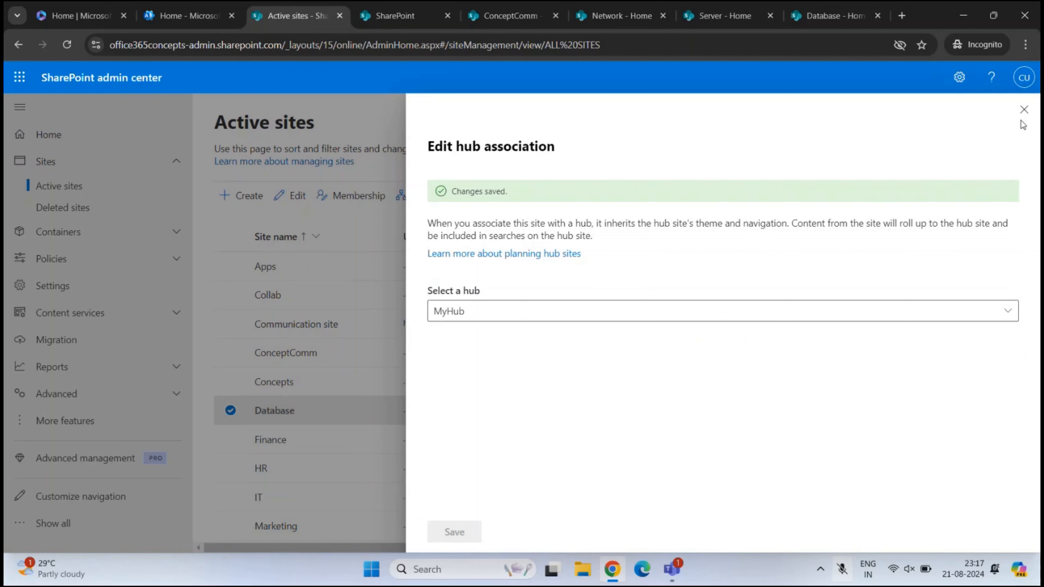
{"action": "left_click", "coordinate": [1024, 109]}
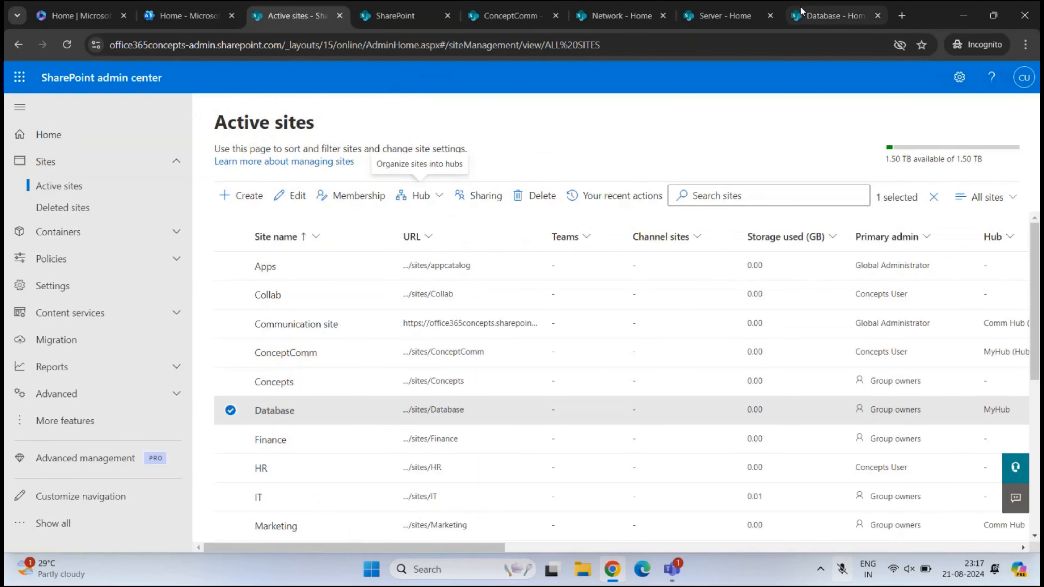
Reload the Database site to check its hub theme and follow its MyHub link to the hub site.
{"action": "left_click", "coordinate": [833, 16]}
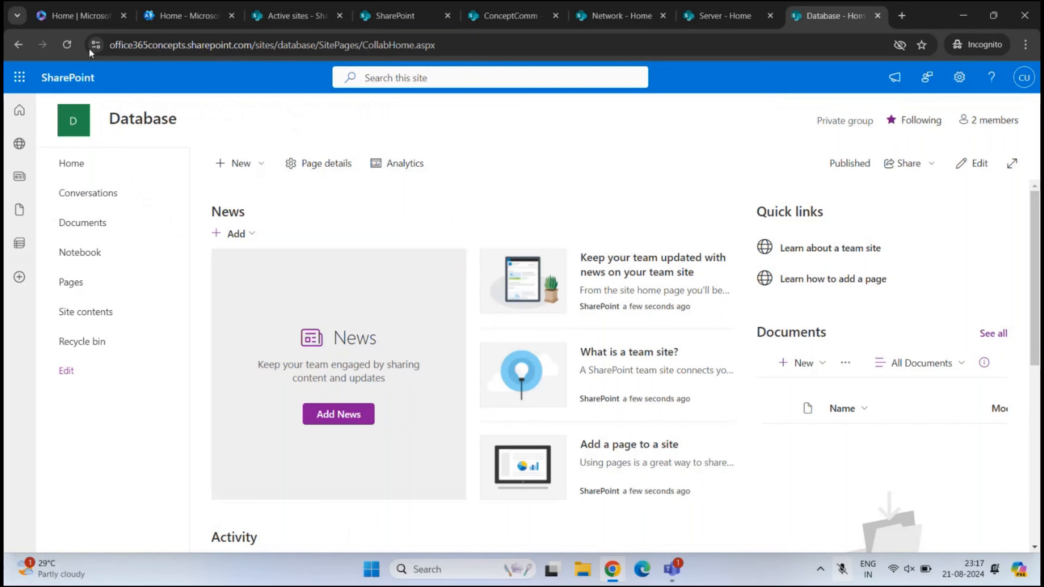
{"action": "left_click", "coordinate": [67, 44]}
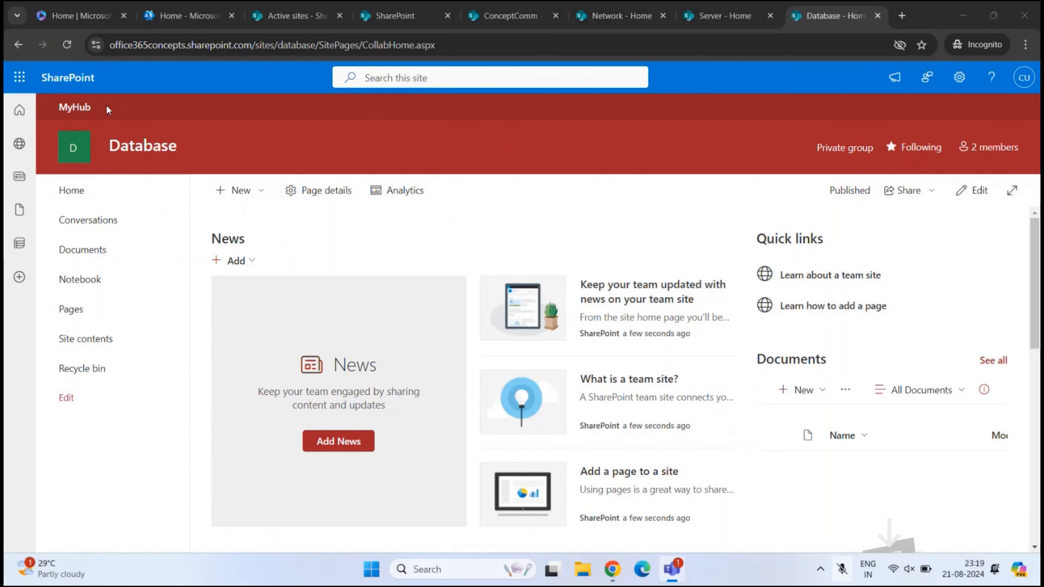
{"action": "left_click", "coordinate": [67, 116]}
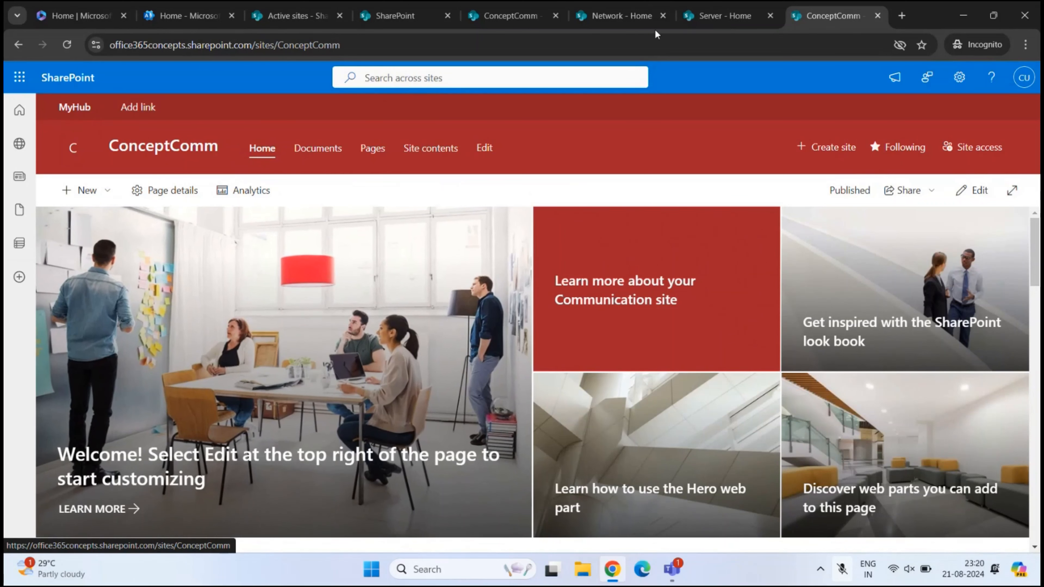
Set the Network site's hub site association to MyHub in its site information and save it.
{"action": "left_click", "coordinate": [636, 17]}
{"action": "left_click_drag", "start_coordinate": [105, 120], "coordinate": [298, 114]}
{"action": "left_click", "coordinate": [300, 117]}
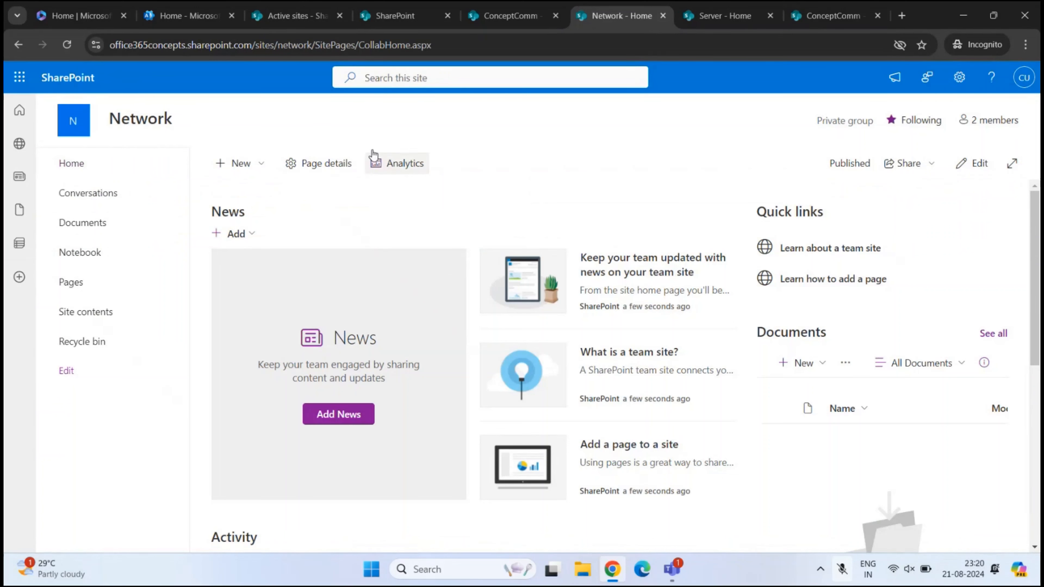
{"action": "left_click", "coordinate": [960, 77]}
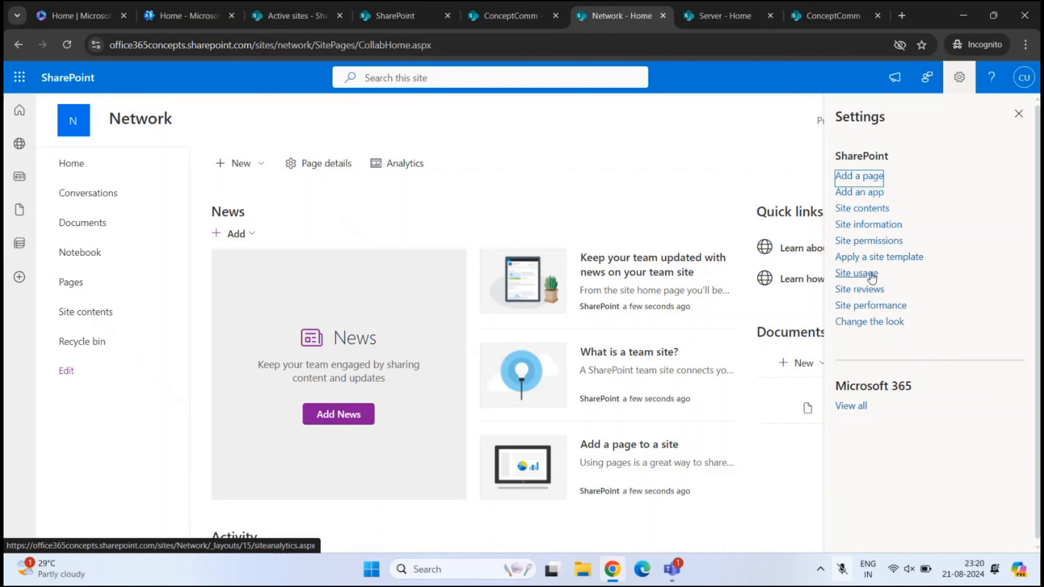
{"action": "left_click", "coordinate": [862, 230]}
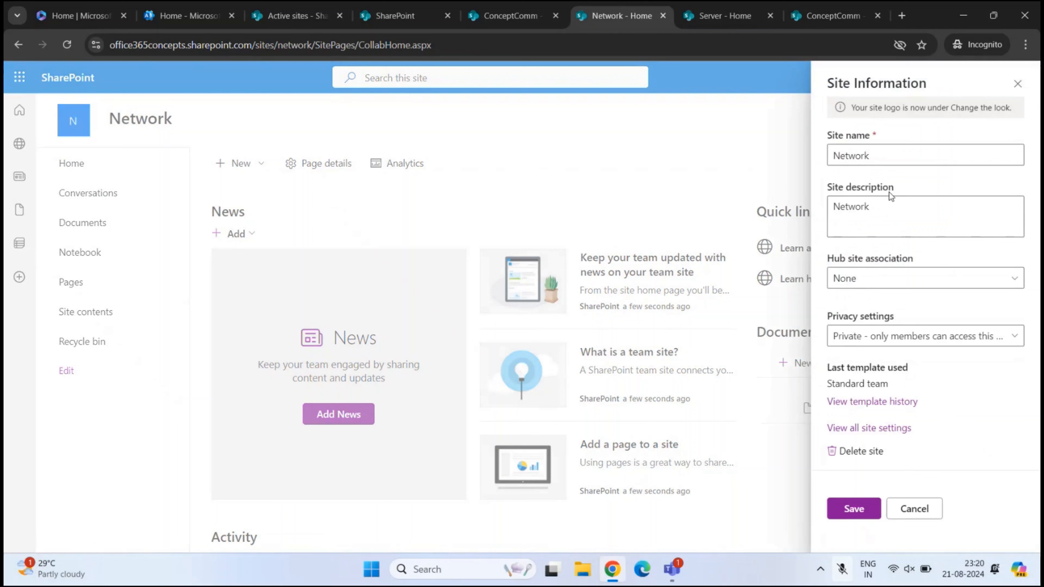
{"action": "left_click", "coordinate": [883, 283]}
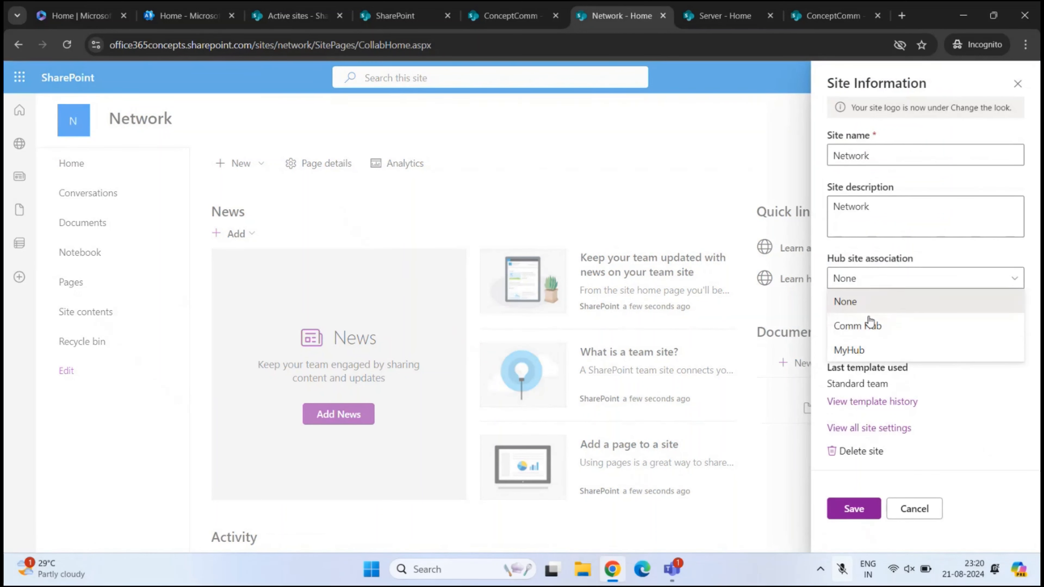
{"action": "left_click", "coordinate": [887, 351]}
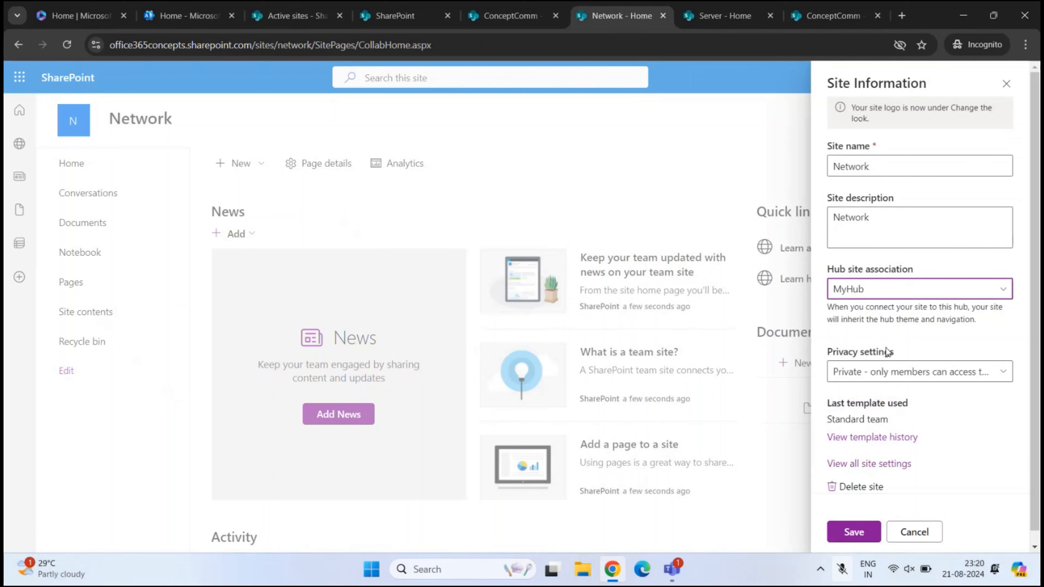
{"action": "left_click", "coordinate": [882, 315]}
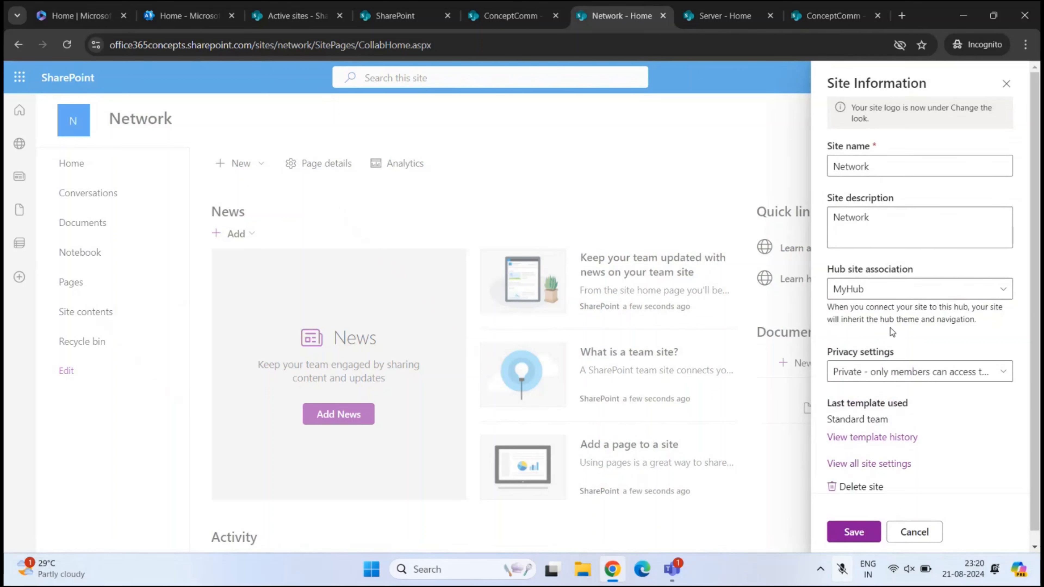
{"action": "scroll", "coordinate": [891, 328], "scroll_direction": "down", "scroll_amount": 1}
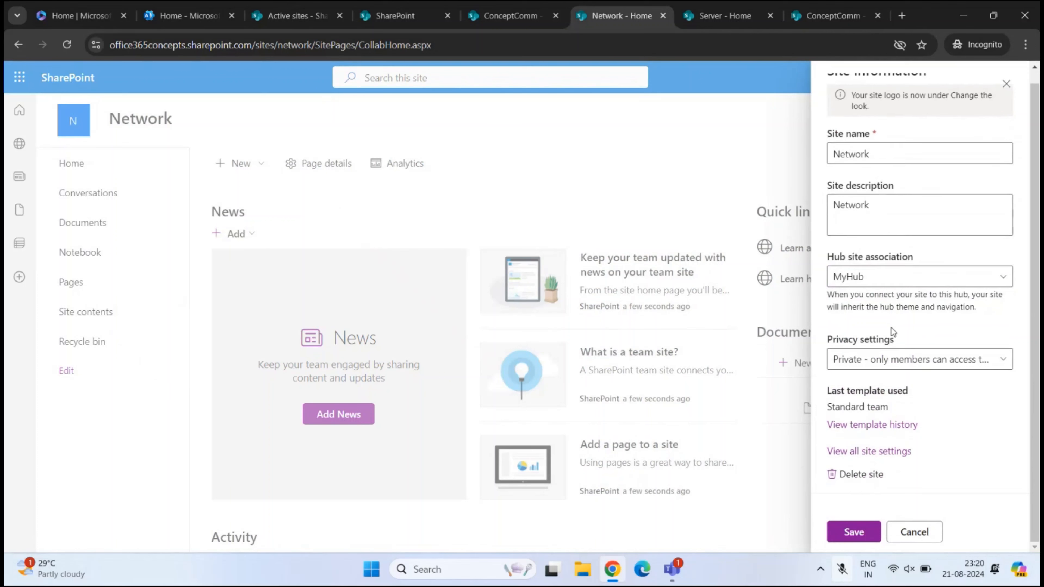
{"action": "left_click", "coordinate": [854, 529]}
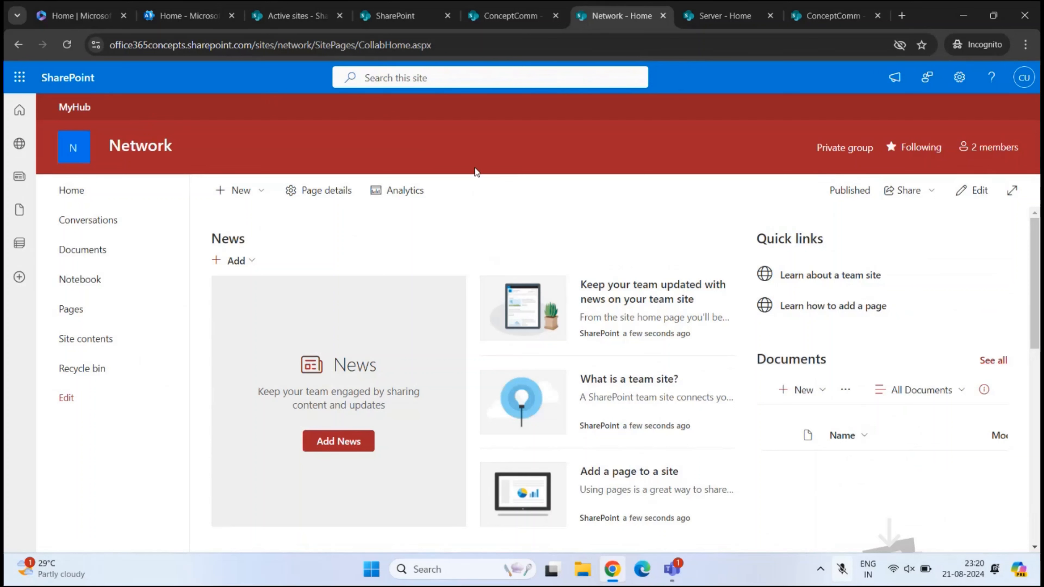
Set the Server site's hub site association to MyHub in its site information and save it.
{"action": "left_click", "coordinate": [734, 16]}
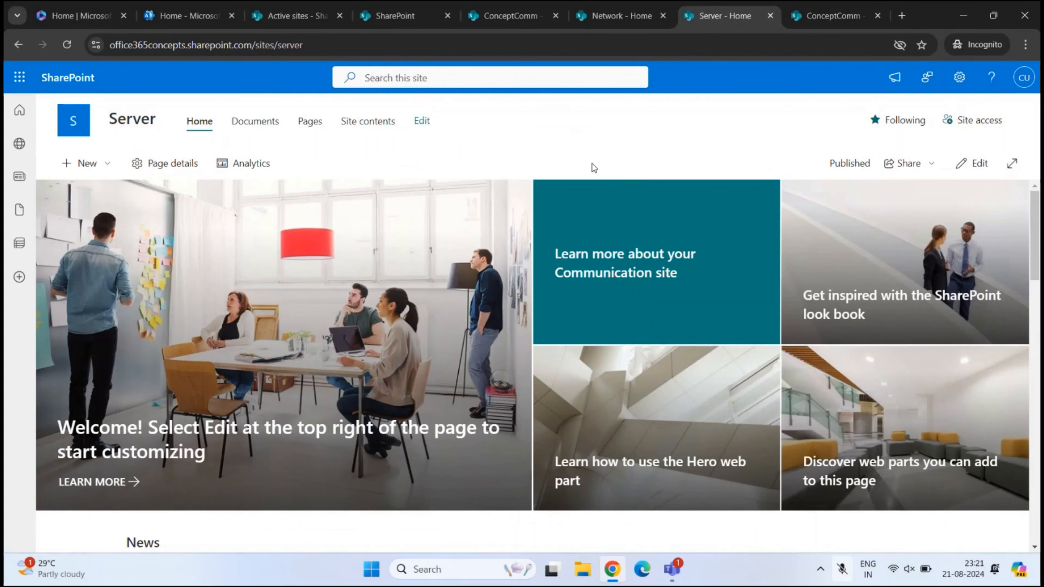
{"action": "left_click", "coordinate": [961, 93]}
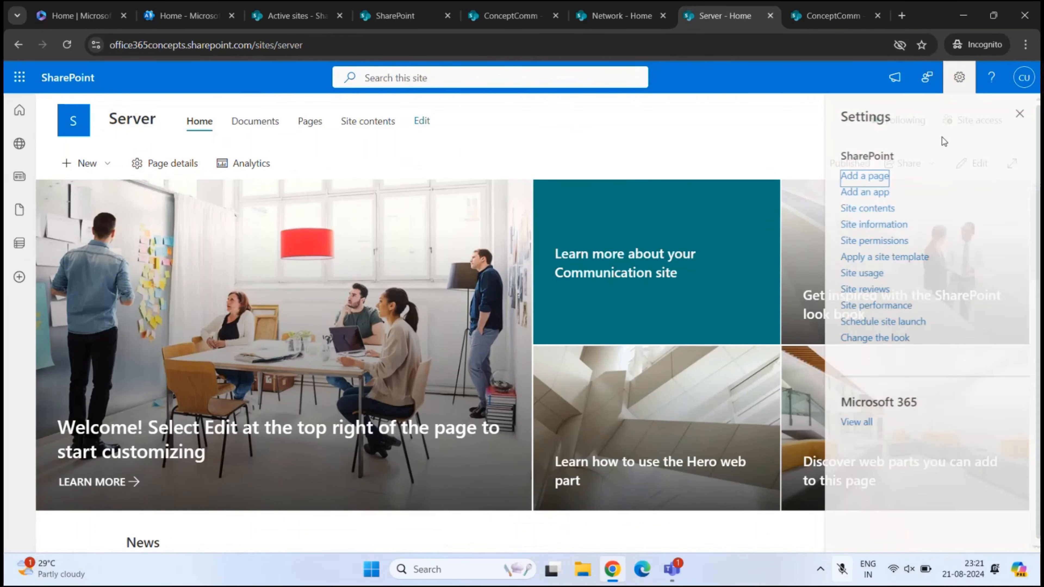
{"action": "left_click", "coordinate": [877, 229]}
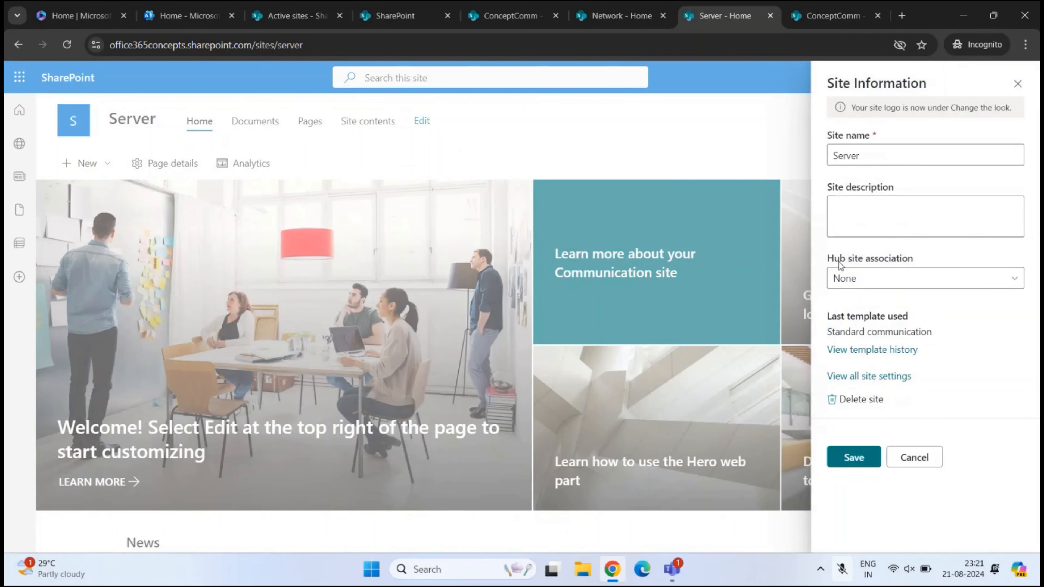
{"action": "left_click", "coordinate": [873, 280]}
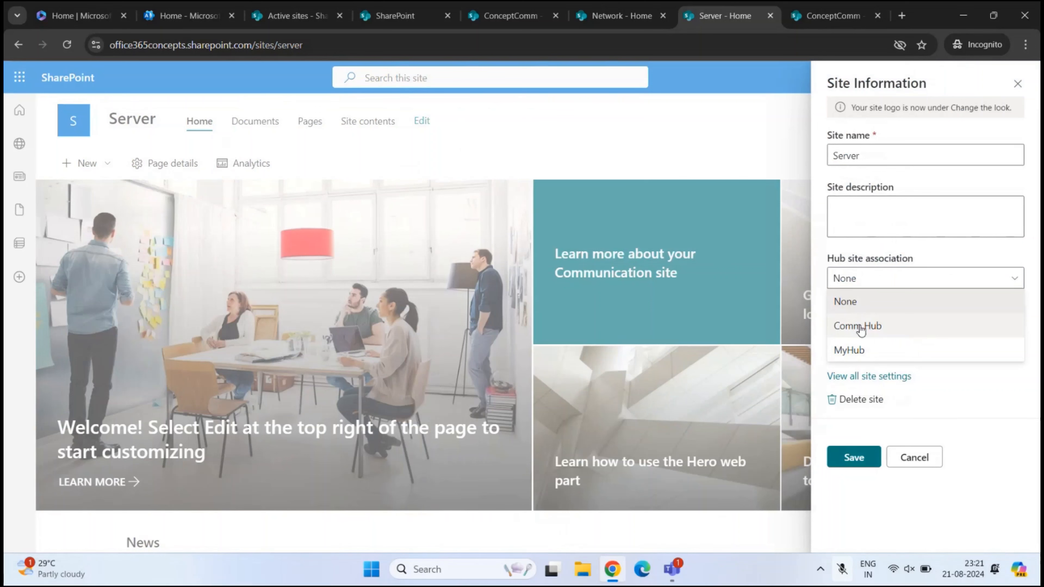
{"action": "left_click", "coordinate": [876, 348]}
{"action": "left_click", "coordinate": [851, 482]}
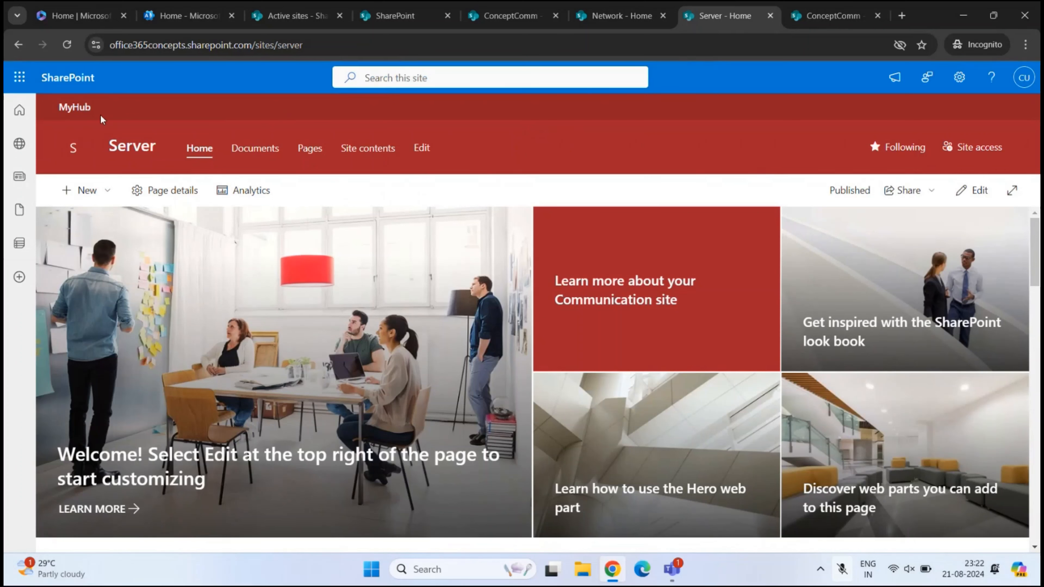
Test the MyHub link from the Server site, return to Server and follow the link again to the hub site.
{"action": "left_click", "coordinate": [83, 121]}
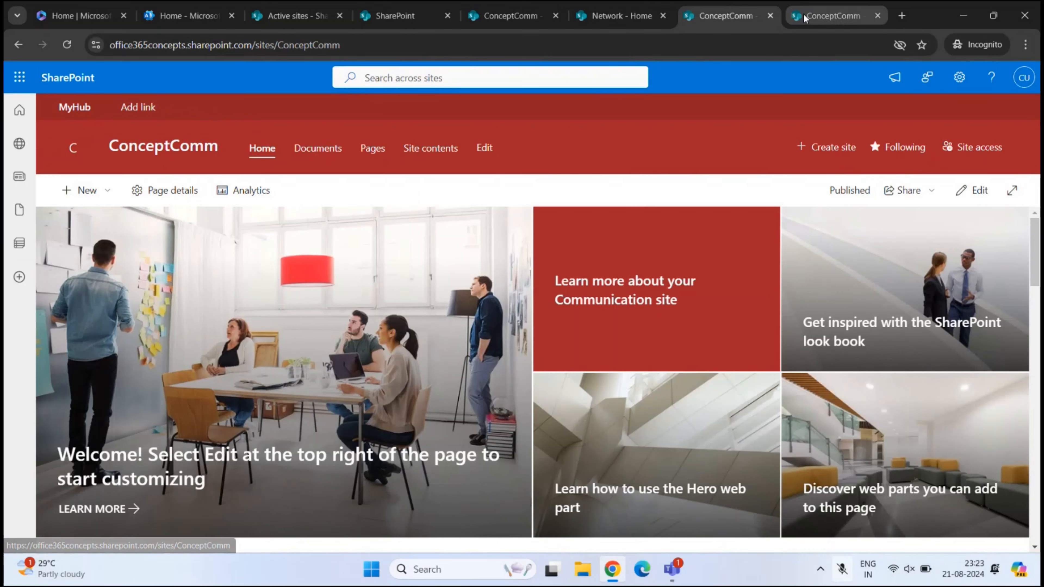
{"action": "left_click", "coordinate": [18, 44]}
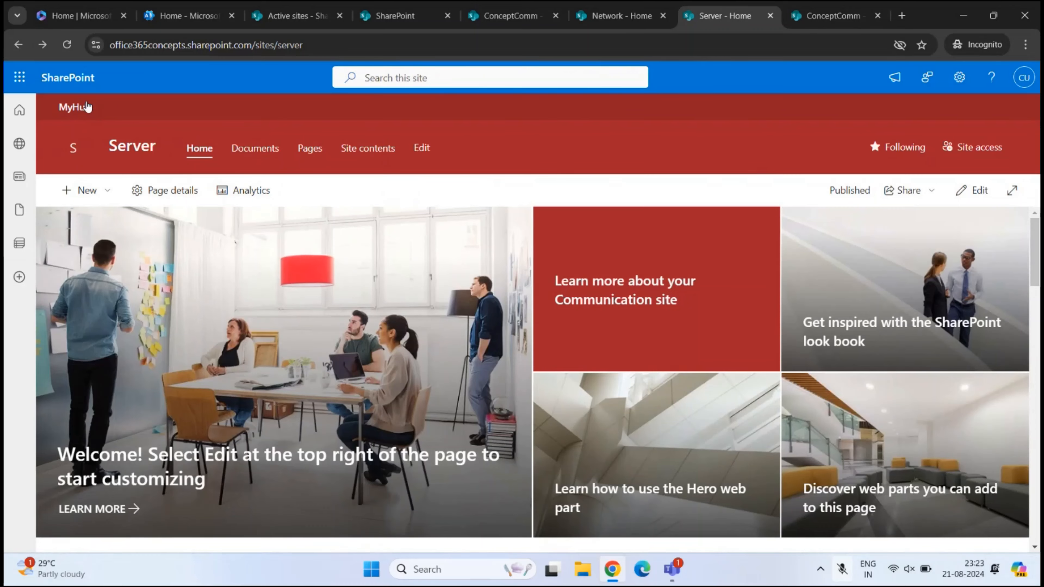
{"action": "left_click", "coordinate": [80, 116]}
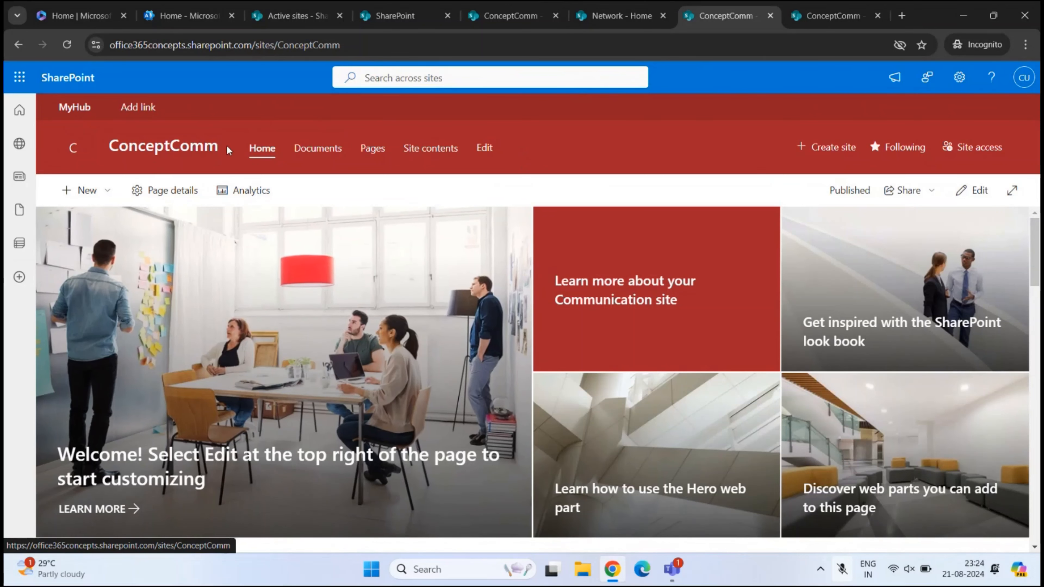
{"action": "left_click", "coordinate": [77, 108]}
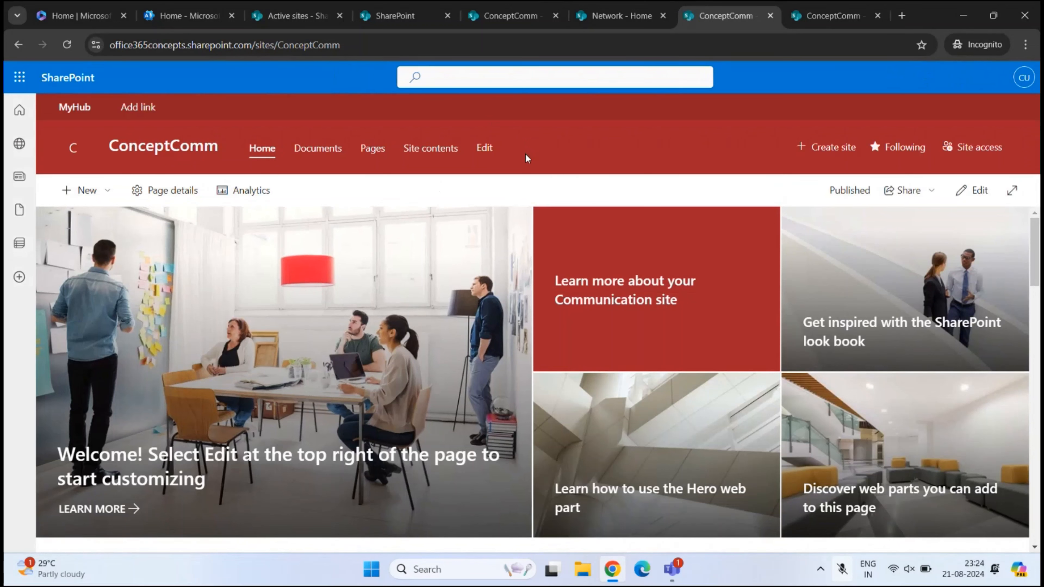
Start a new link in the MyHub hub navigation and clear its default address.
{"action": "left_click", "coordinate": [142, 108]}
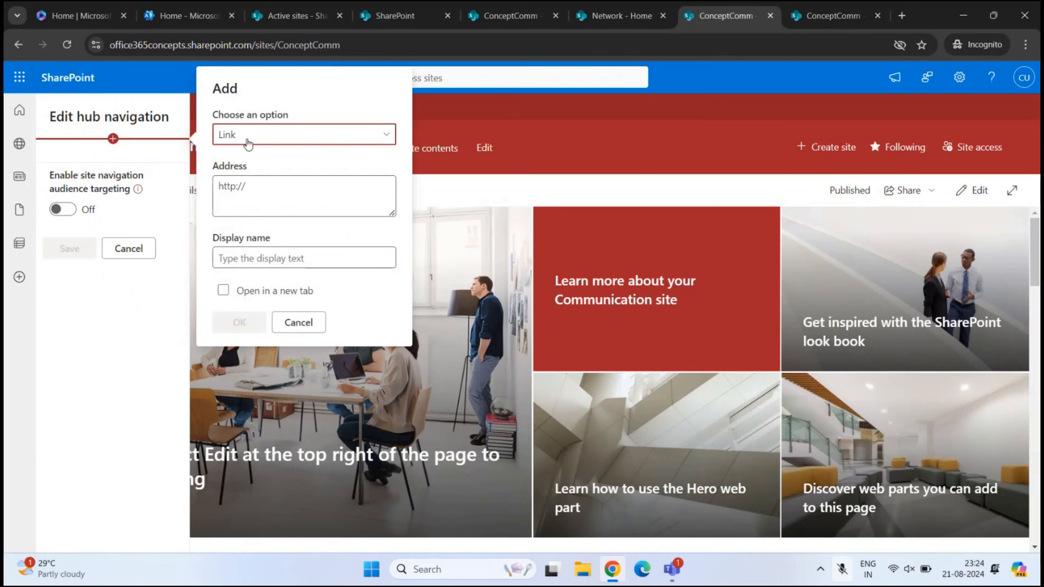
{"action": "left_click", "coordinate": [261, 193]}
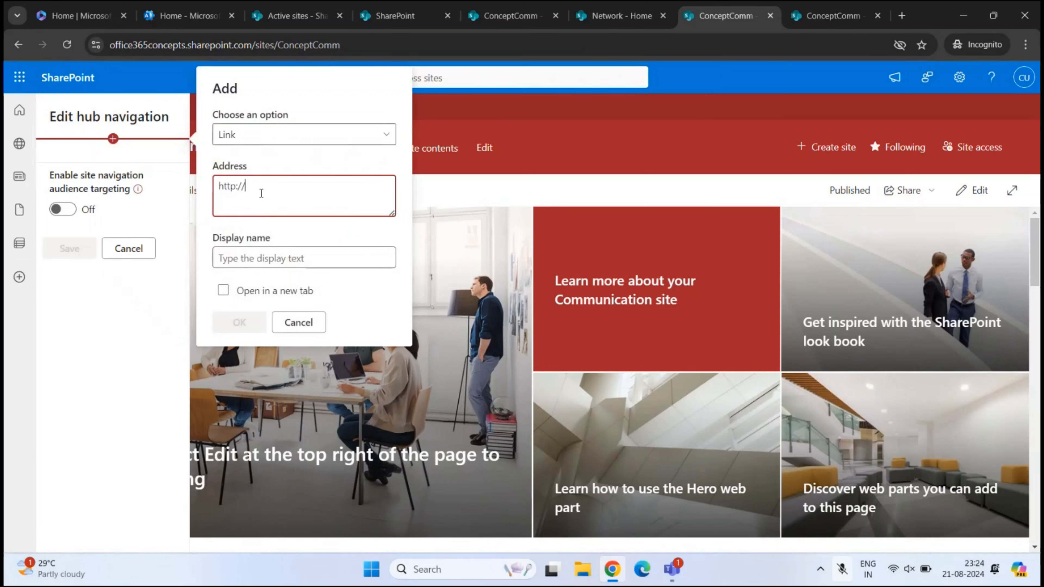
{"action": "key", "text": "BackSpace"}
{"action": "key", "text": "BackSpace"}
{"action": "key", "text": "BackSpace"}
{"action": "key", "text": "BackSpace"}
{"action": "key", "text": "BackSpace"}
{"action": "key", "text": "BackSpace"}
{"action": "key", "text": "BackSpace"}
Copy the Network site's home URL and use it as the new hub link's address.
{"action": "left_click", "coordinate": [616, 16]}
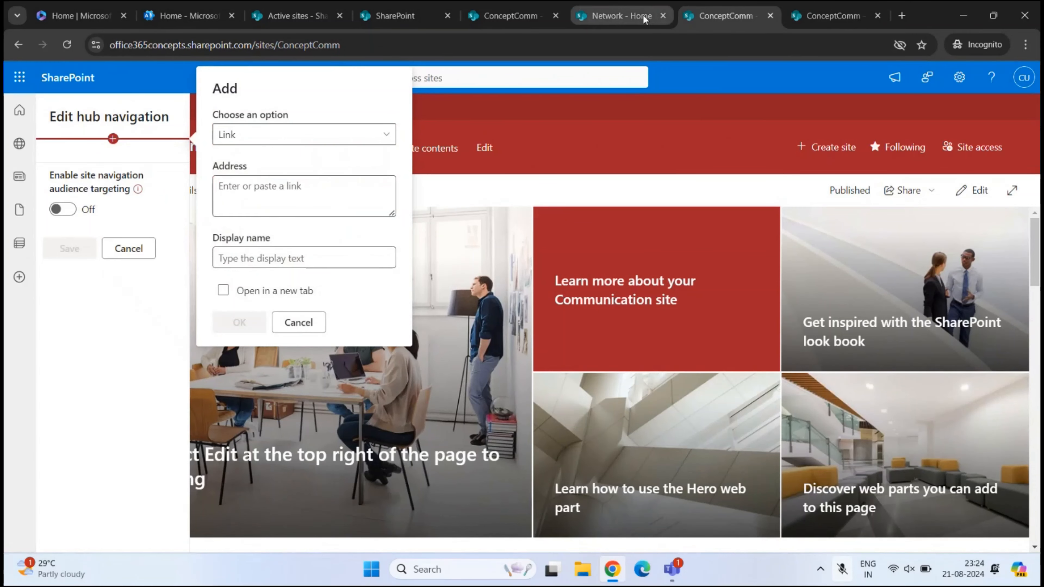
{"action": "key", "text": "ctrl+l"}
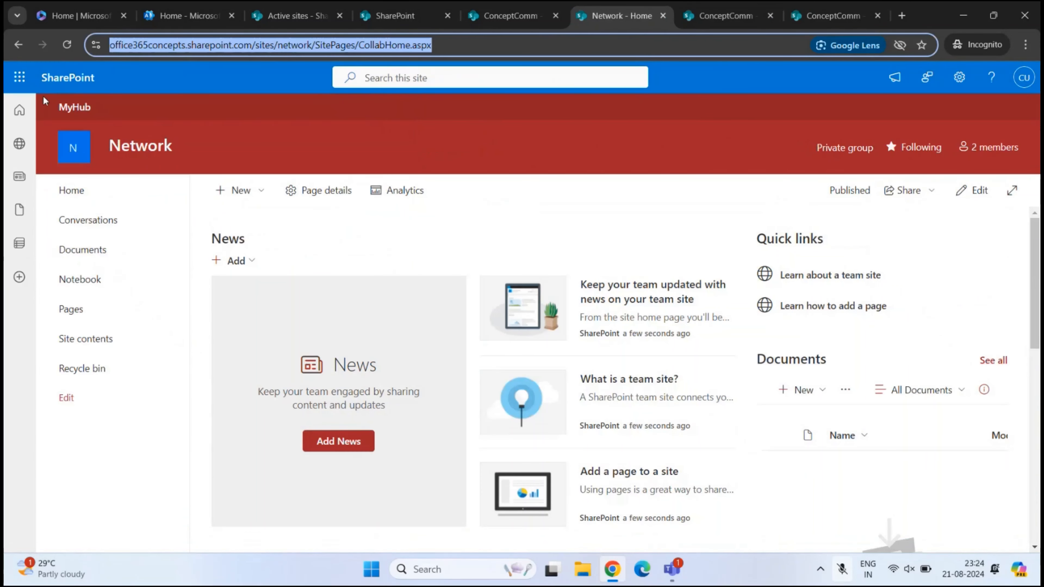
{"action": "left_click", "coordinate": [72, 190]}
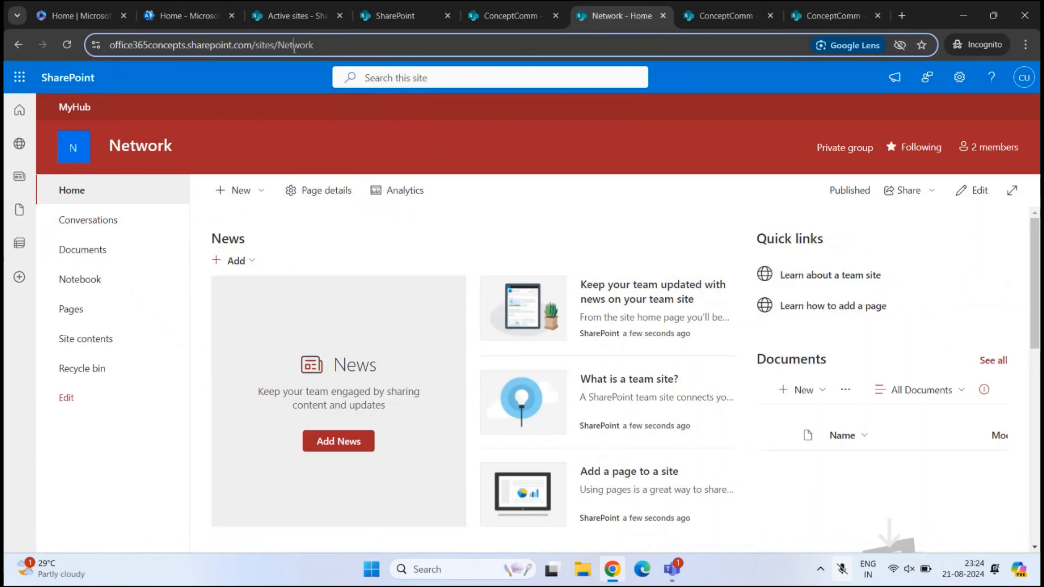
{"action": "left_click", "coordinate": [293, 52]}
{"action": "key", "text": "ctrl+c"}
{"action": "left_click", "coordinate": [736, 17]}
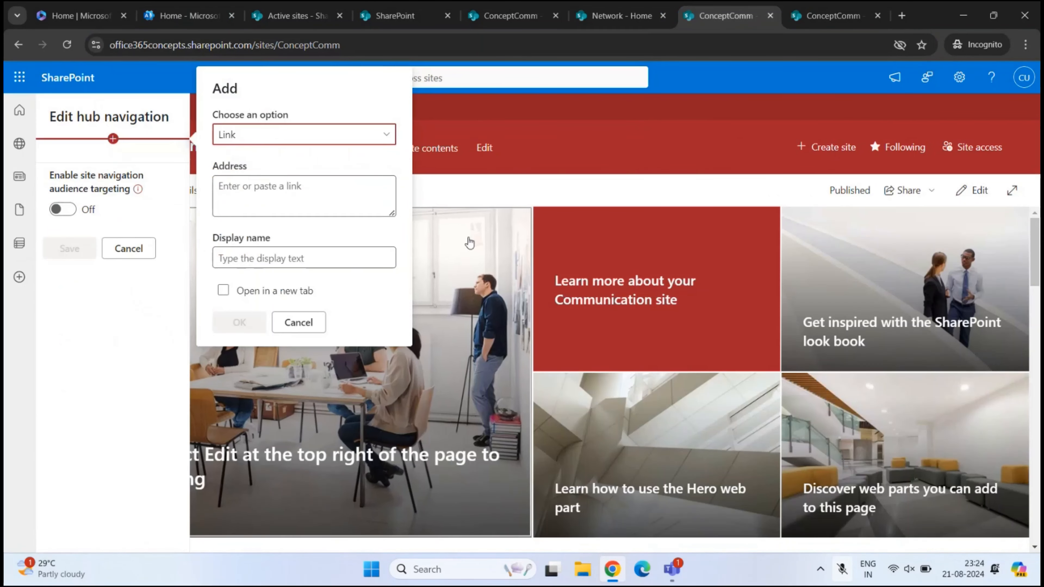
{"action": "left_click", "coordinate": [245, 199]}
{"action": "key", "text": "ctrl+v"}
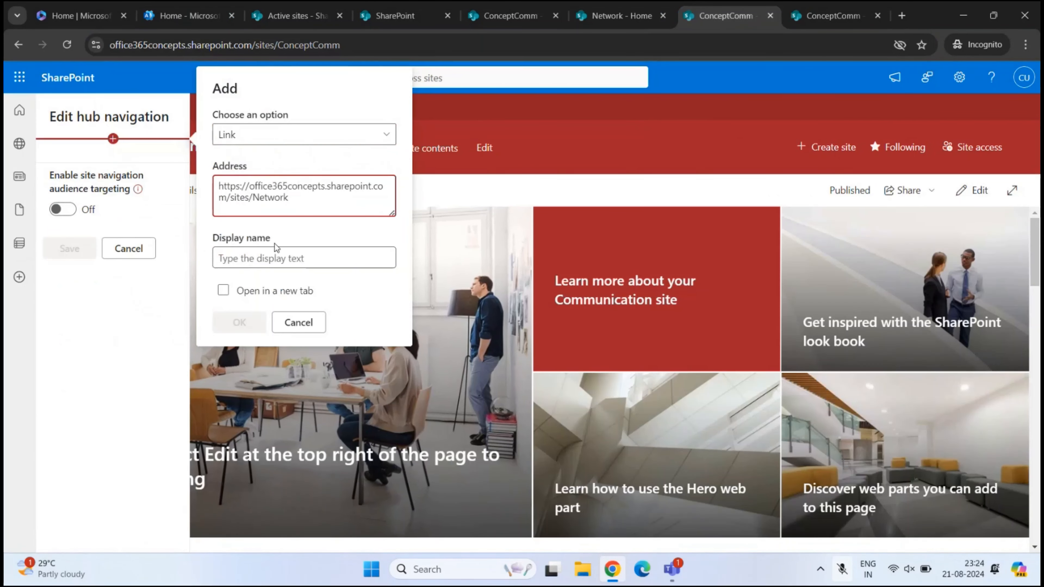
Give the link the display name Network, add it and save the hub navigation.
{"action": "left_click", "coordinate": [272, 258]}
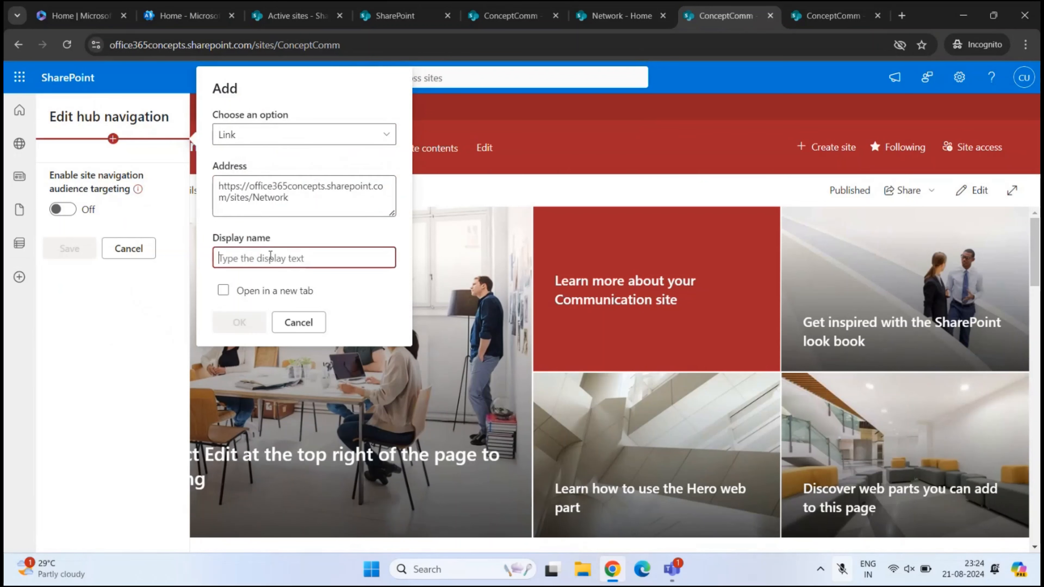
{"action": "type", "text": "Ne"}
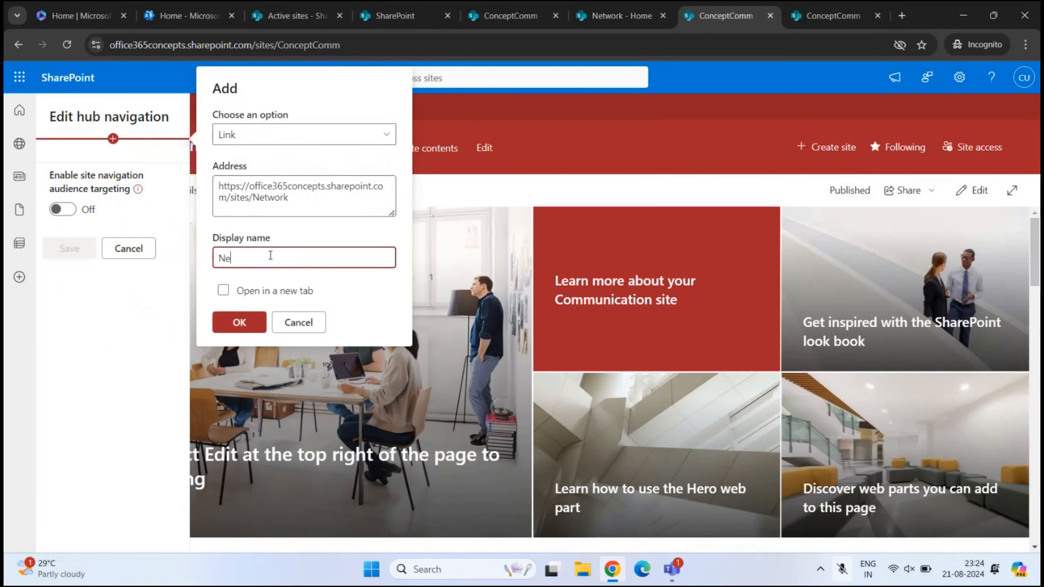
{"action": "type", "text": "twork"}
{"action": "left_click", "coordinate": [230, 327]}
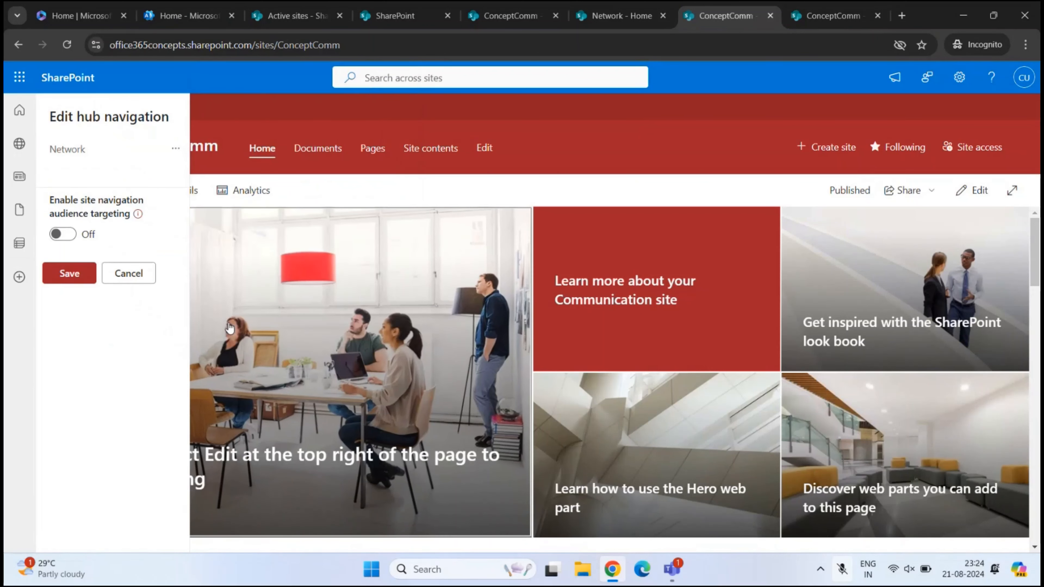
{"action": "left_click", "coordinate": [75, 275]}
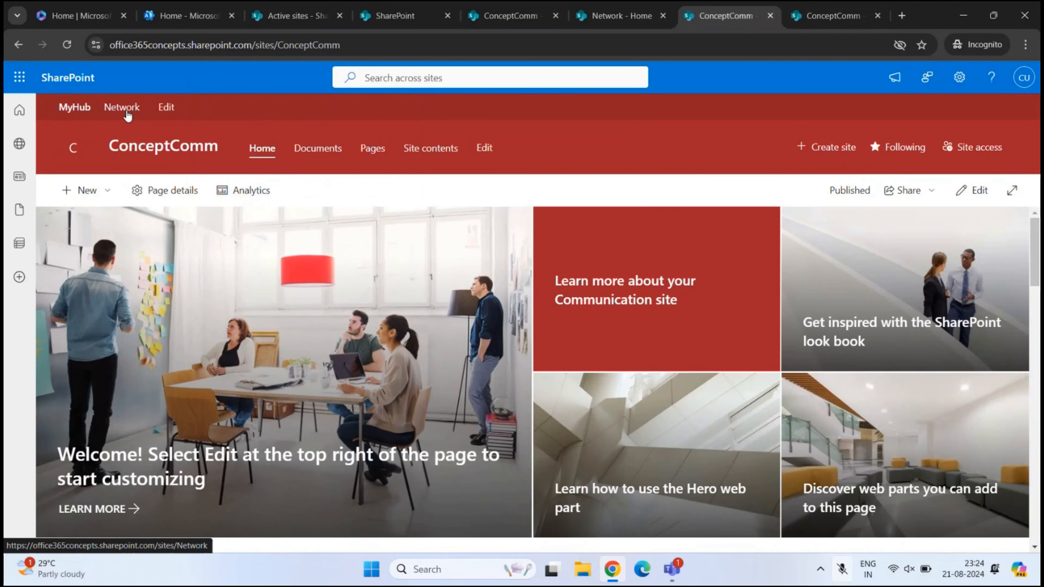
Test the Network hub link and return to the hub site through MyHub.
{"action": "left_click", "coordinate": [123, 108]}
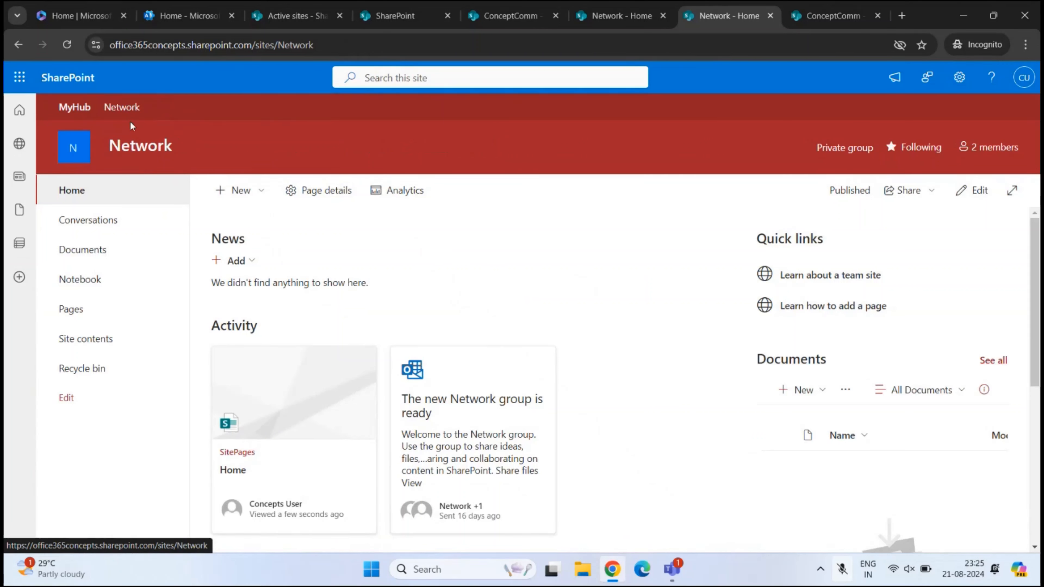
{"action": "left_click", "coordinate": [73, 108]}
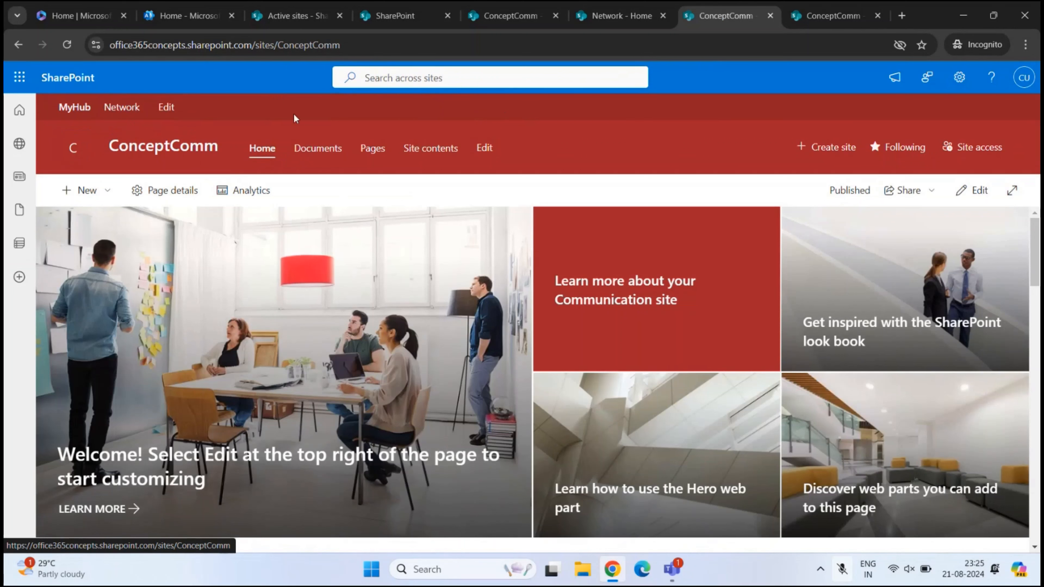
Start another hub navigation link below Network and clear its default address.
{"action": "left_click", "coordinate": [166, 108]}
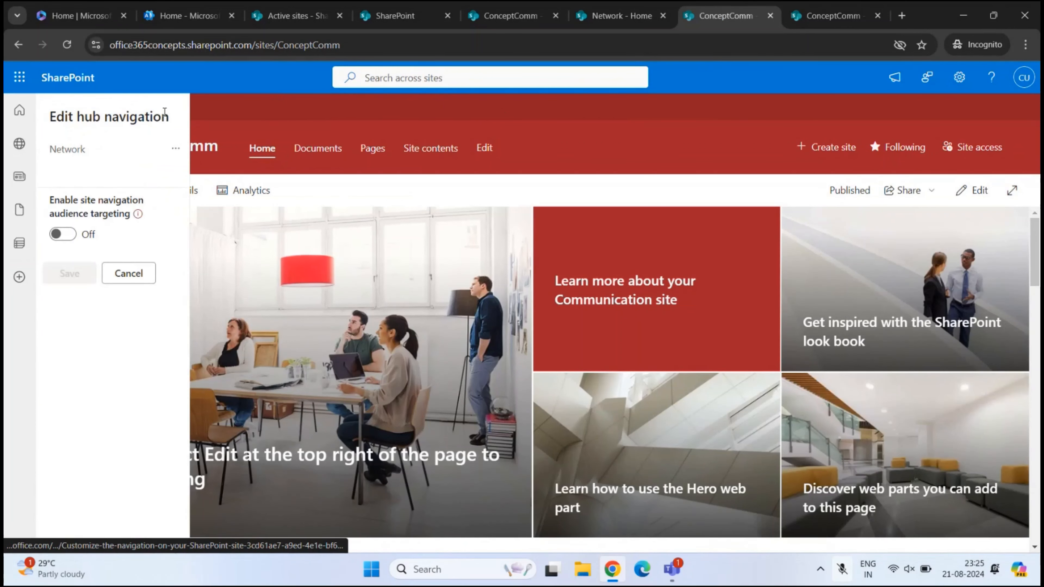
{"action": "mouse_move", "coordinate": [113, 168]}
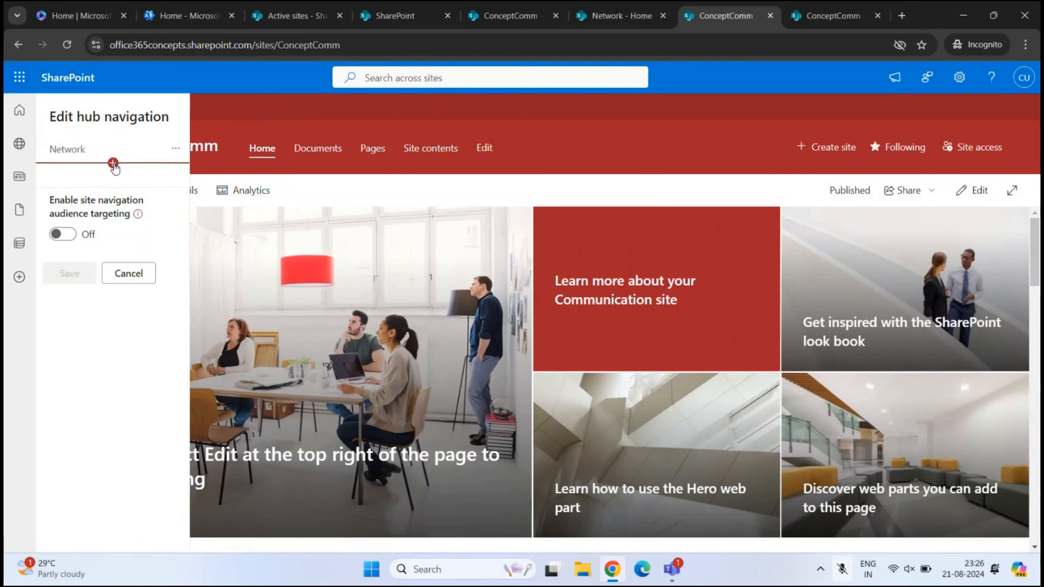
{"action": "left_click", "coordinate": [113, 163]}
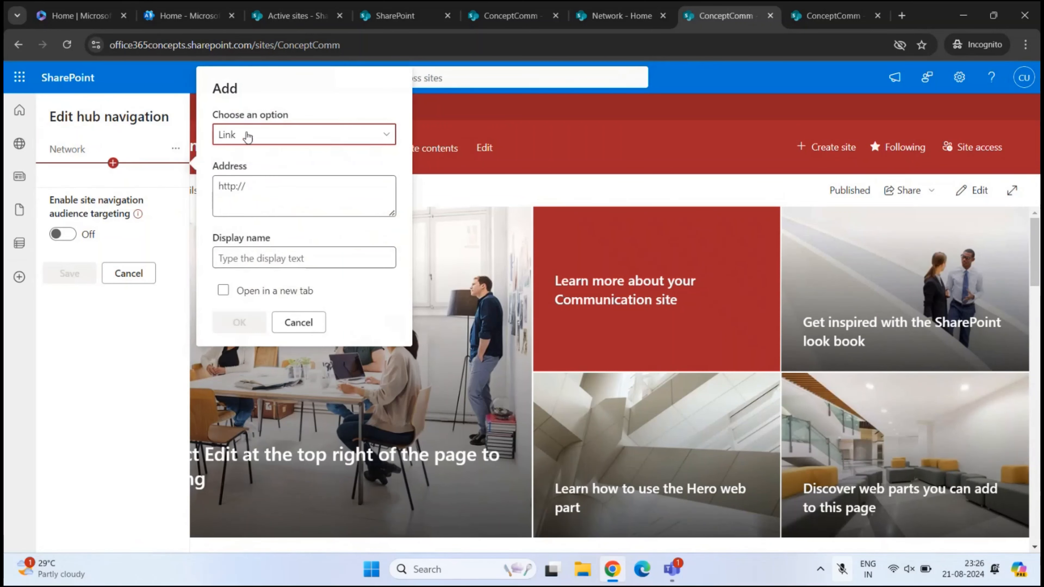
{"action": "left_click", "coordinate": [251, 183]}
{"action": "key", "text": "BackSpace"}
{"action": "key", "text": "BackSpace"}
{"action": "key", "text": "BackSpace"}
{"action": "key", "text": "BackSpace"}
{"action": "key", "text": "BackSpace"}
{"action": "key", "text": "BackSpace"}
{"action": "key", "text": "BackSpace"}
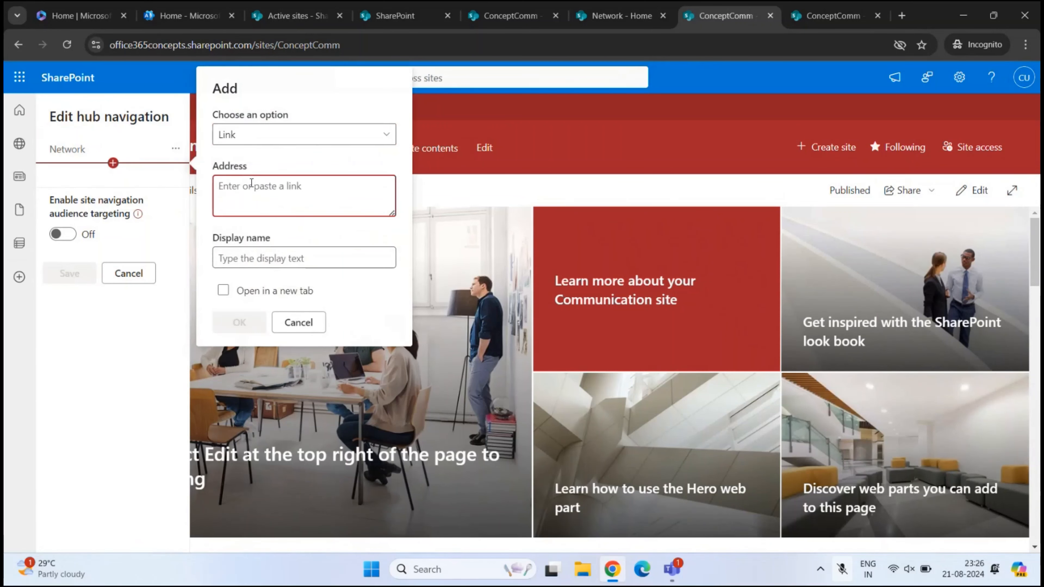
{"action": "key", "text": "ctrl+v"}
{"action": "key", "text": "BackSpace"}
{"action": "key", "text": "BackSpace"}
{"action": "key", "text": "BackSpace"}
{"action": "key", "text": "BackSpace"}
{"action": "key", "text": "BackSpace"}
{"action": "key", "text": "BackSpace"}
{"action": "key", "text": "BackSpace"}
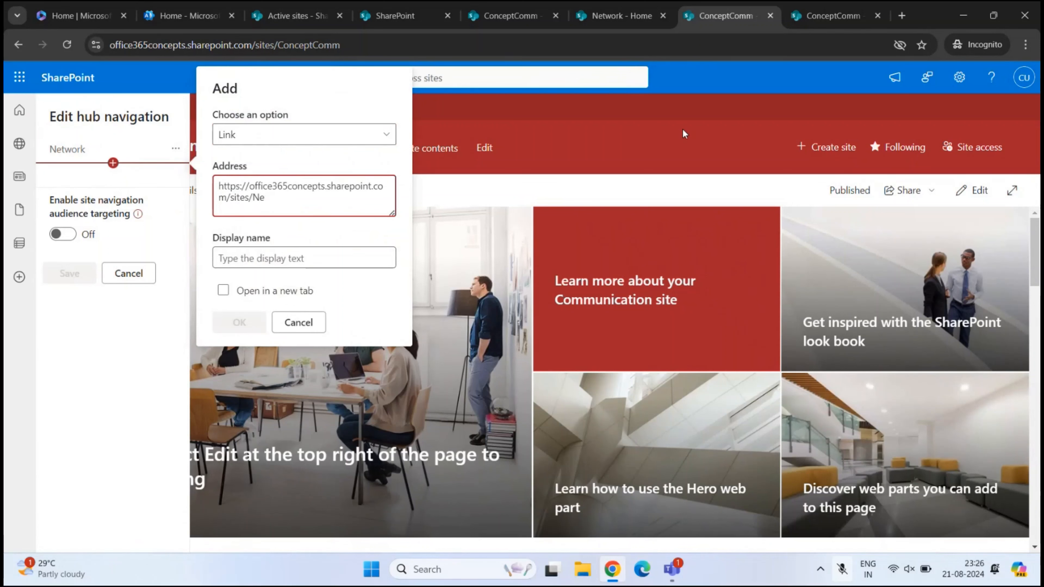
{"action": "type", "text": "server"}
{"action": "left_click", "coordinate": [309, 253]}
{"action": "type", "text": "Server"}
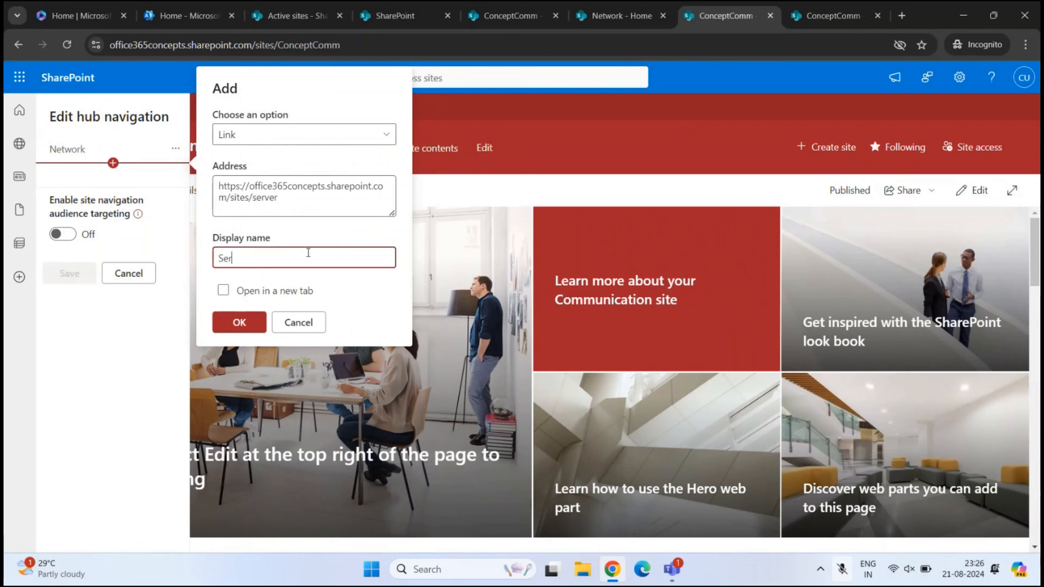
{"action": "left_click", "coordinate": [240, 323]}
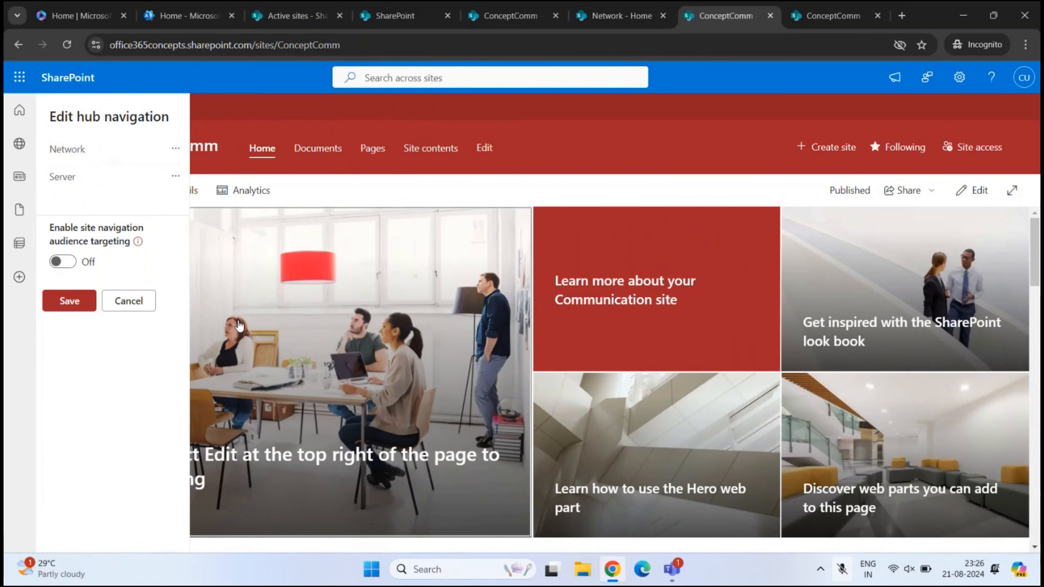
Start a third hub navigation link below Server and clear its default address.
{"action": "left_click", "coordinate": [113, 191]}
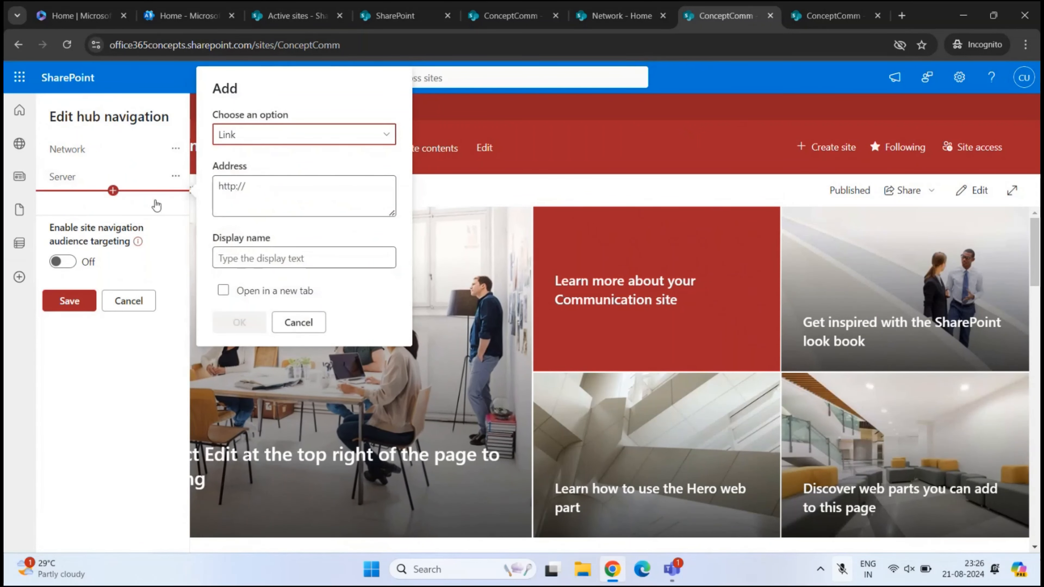
{"action": "left_click", "coordinate": [284, 194]}
{"action": "key", "text": "BackSpace"}
{"action": "key", "text": "BackSpace"}
{"action": "key", "text": "BackSpace"}
{"action": "key", "text": "BackSpace"}
{"action": "key", "text": "BackSpace"}
{"action": "key", "text": "BackSpace"}
{"action": "key", "text": "BackSpace"}
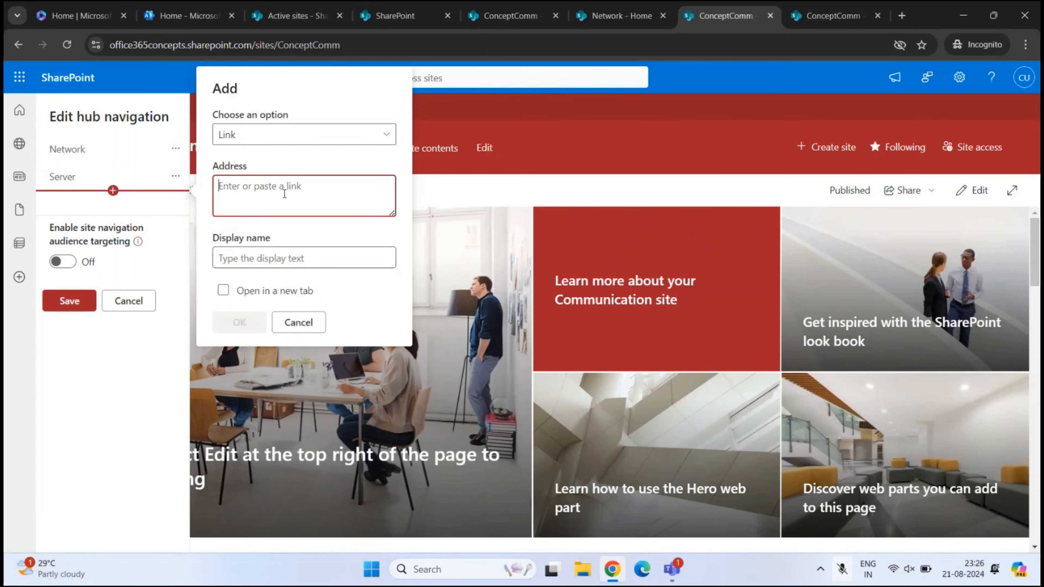
{"action": "key", "text": "ctrl+v"}
{"action": "key", "text": "BackSpace"}
{"action": "key", "text": "BackSpace"}
{"action": "key", "text": "BackSpace"}
{"action": "key", "text": "BackSpace"}
{"action": "key", "text": "BackSpace"}
{"action": "key", "text": "BackSpace"}
{"action": "key", "text": "BackSpace"}
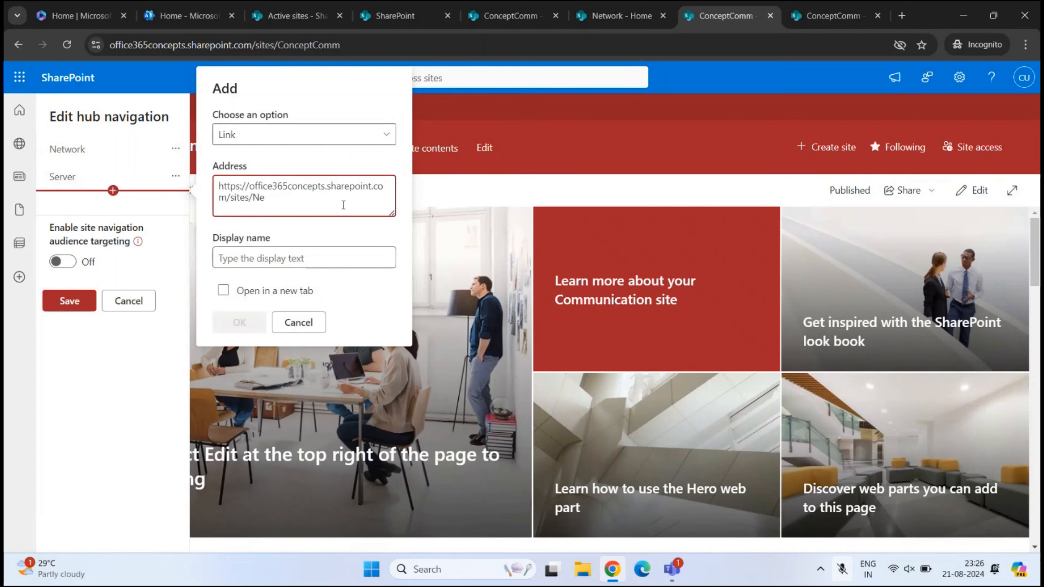
{"action": "type", "text": "database"}
{"action": "left_click", "coordinate": [246, 264]}
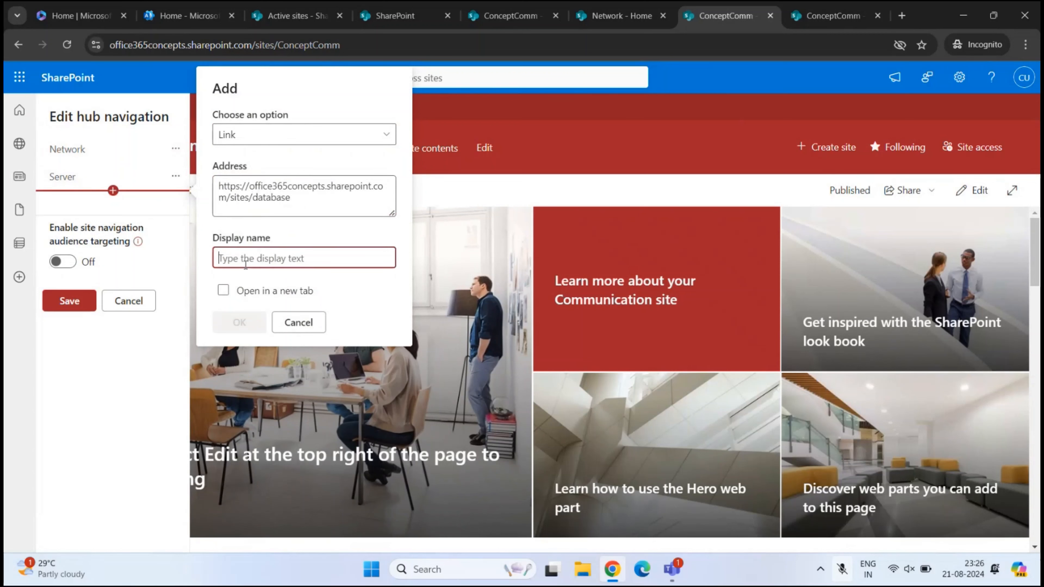
{"action": "type", "text": "Database"}
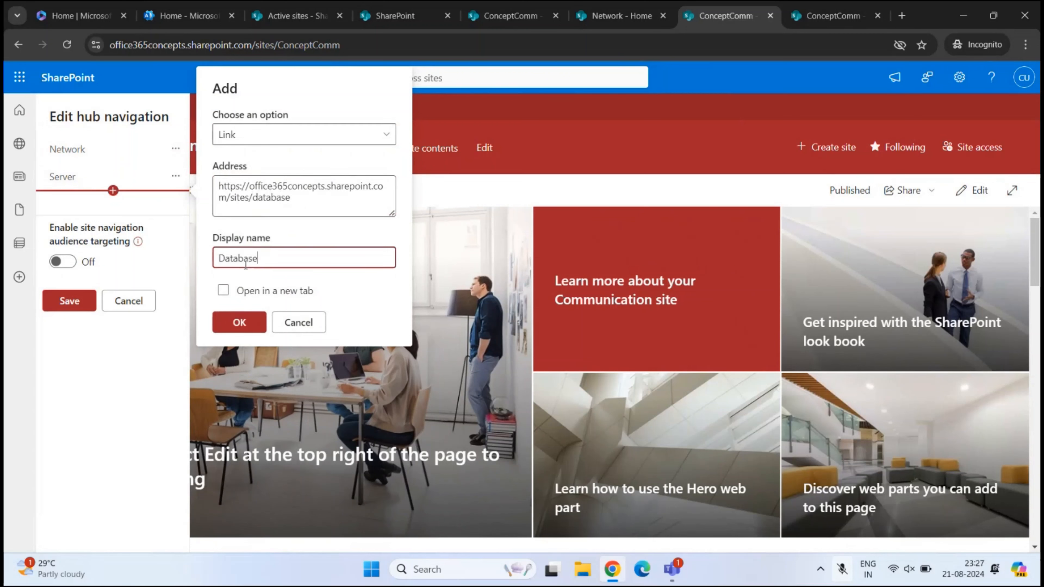
{"action": "left_click", "coordinate": [243, 321]}
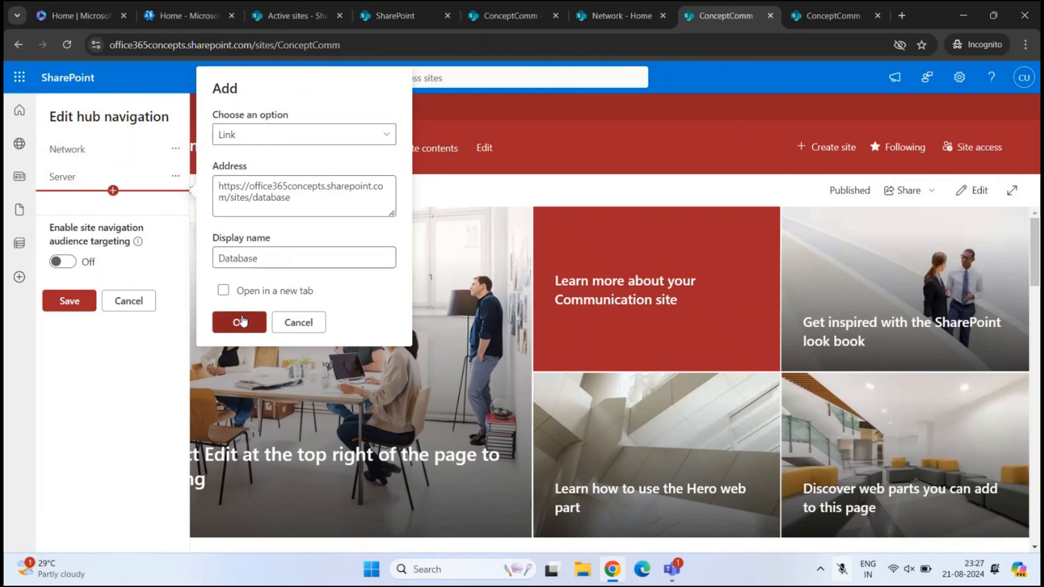
{"action": "left_click", "coordinate": [78, 329]}
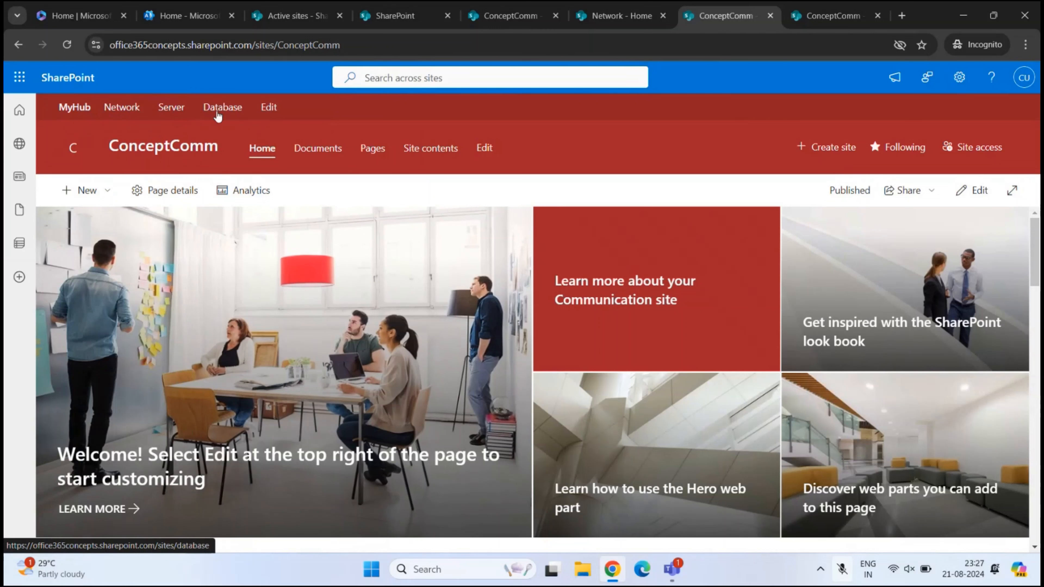
Test the Server, Network and Database hub links and return to the hub site through MyHub.
{"action": "left_click", "coordinate": [176, 110]}
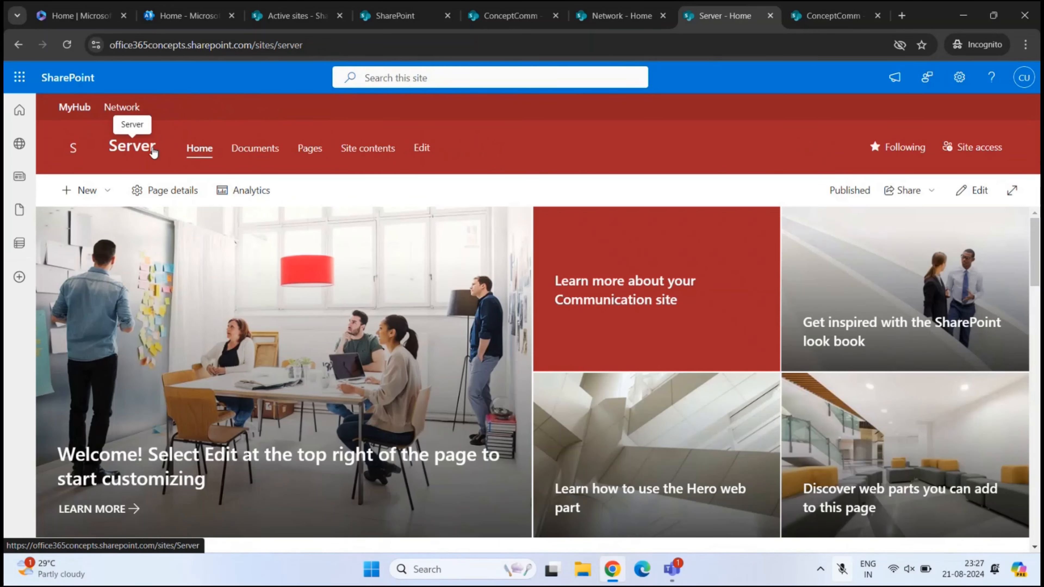
{"action": "left_click", "coordinate": [125, 115]}
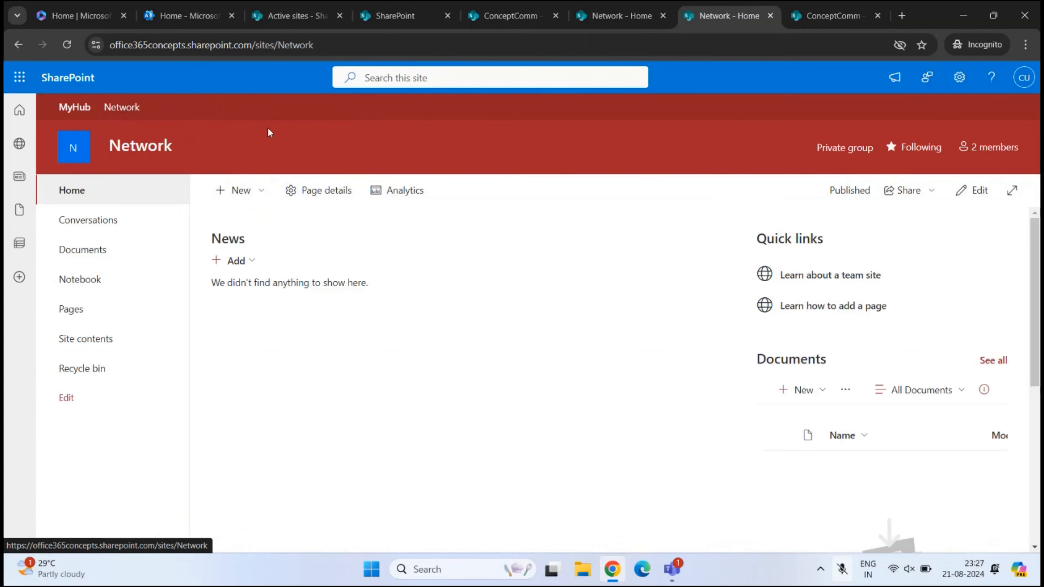
{"action": "left_click", "coordinate": [80, 107]}
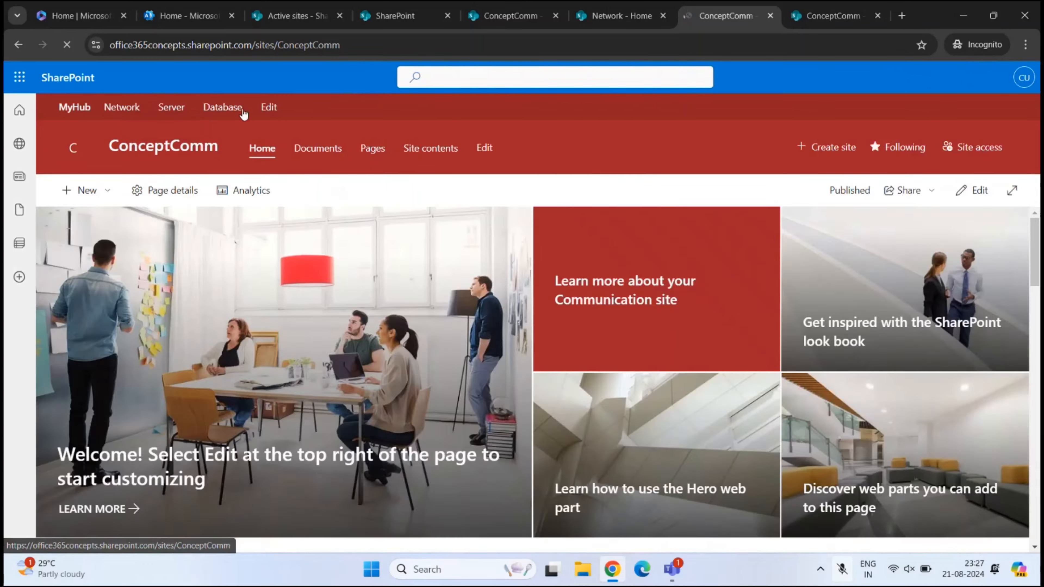
{"action": "left_click", "coordinate": [238, 109]}
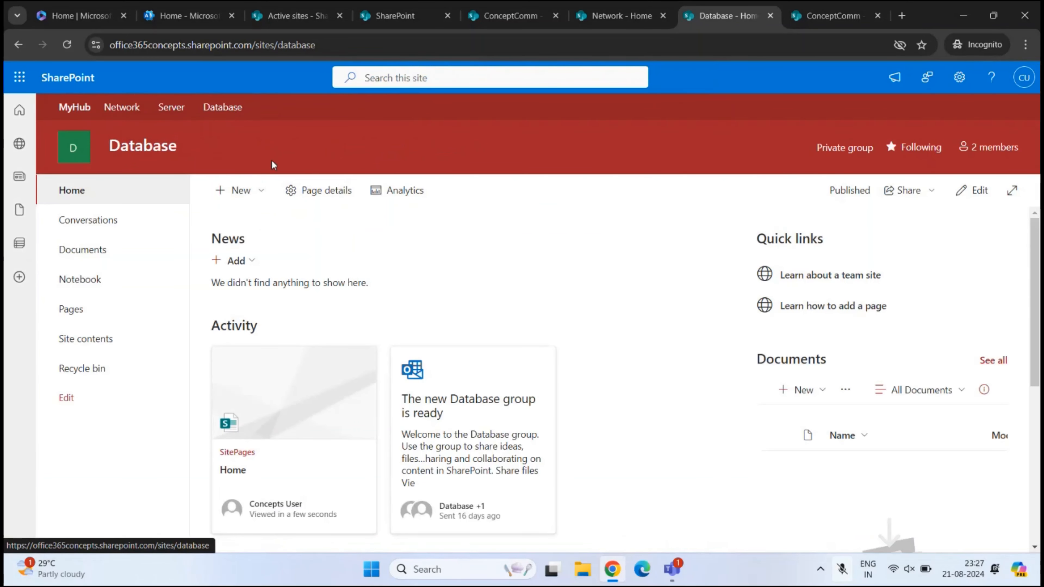
{"action": "left_click", "coordinate": [68, 108]}
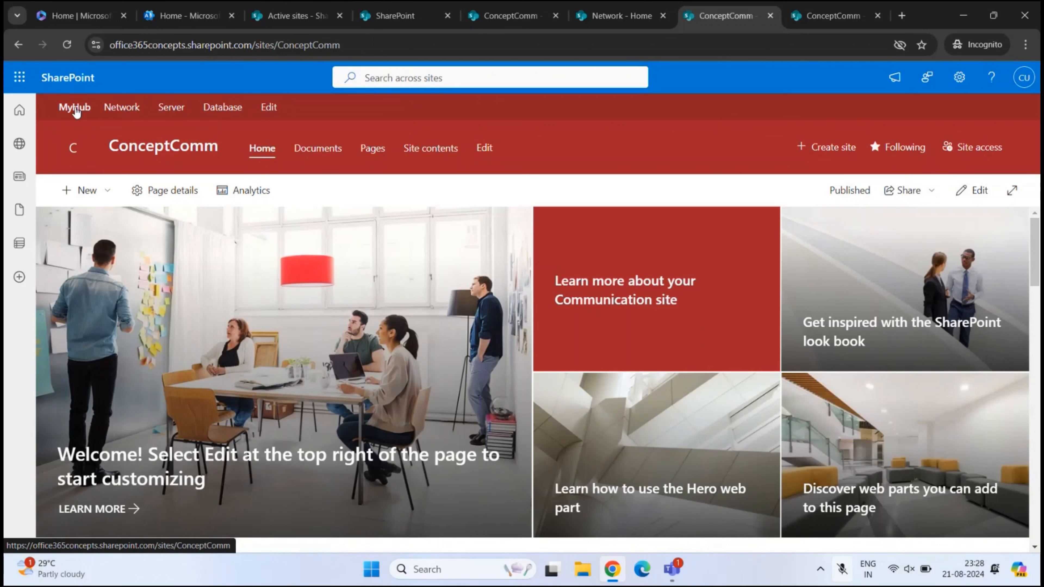
Add a label named IT Departments to the hub navigation and move it above the Network link.
{"action": "left_click", "coordinate": [269, 107]}
{"action": "left_click", "coordinate": [113, 218]}
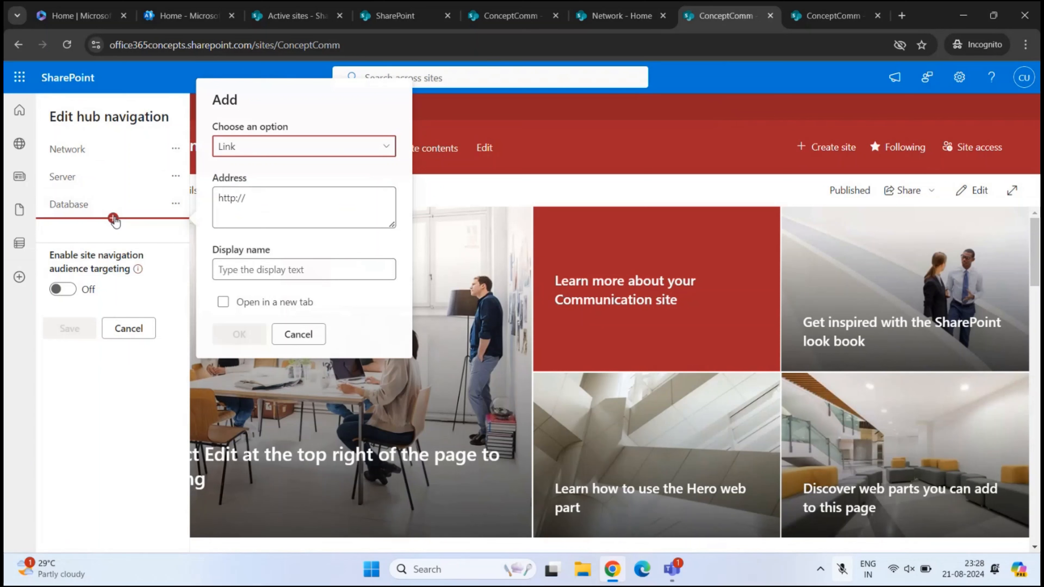
{"action": "left_click", "coordinate": [259, 152]}
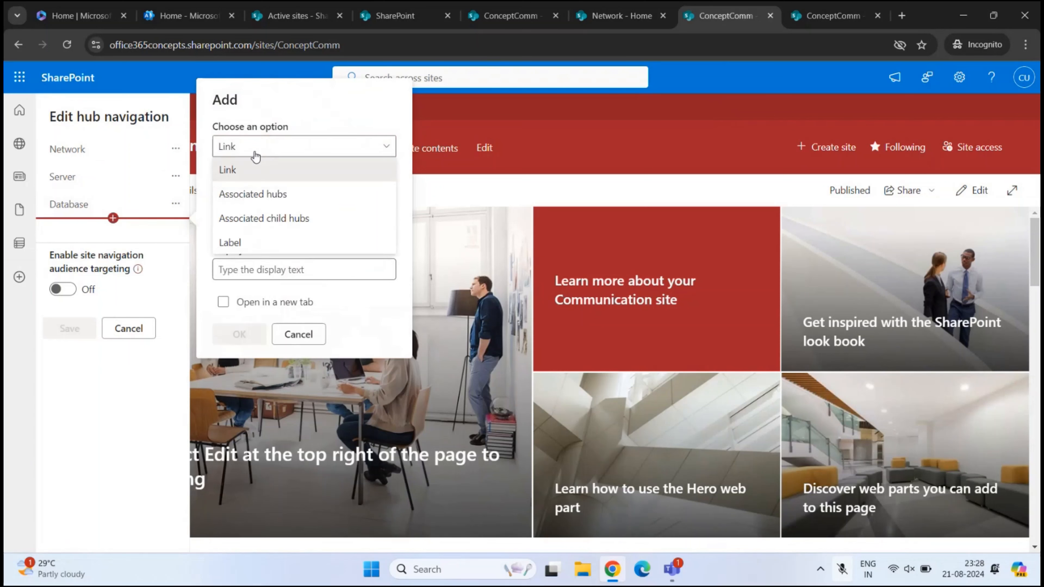
{"action": "left_click", "coordinate": [251, 241]}
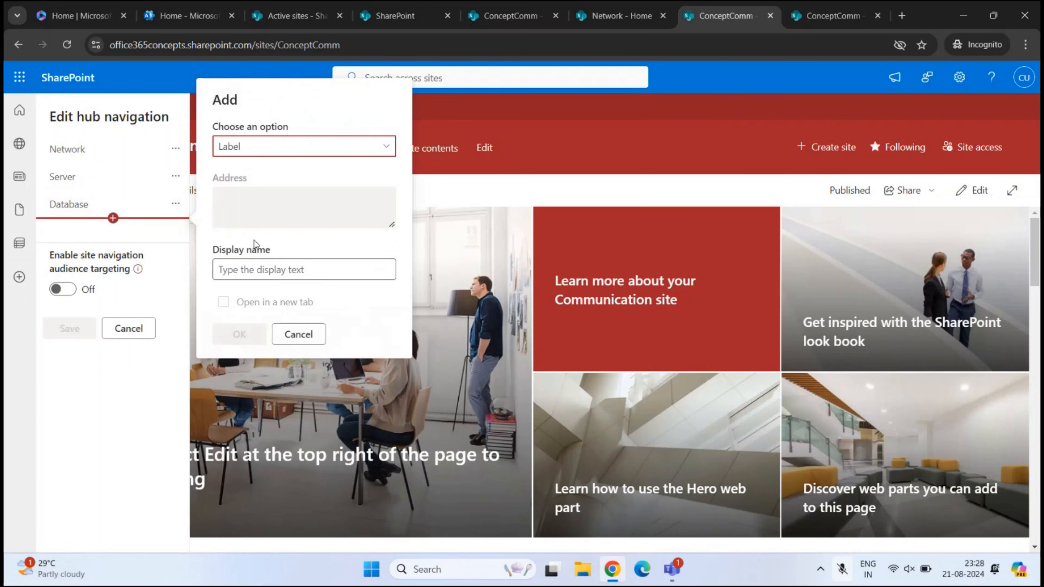
{"action": "left_click", "coordinate": [243, 270]}
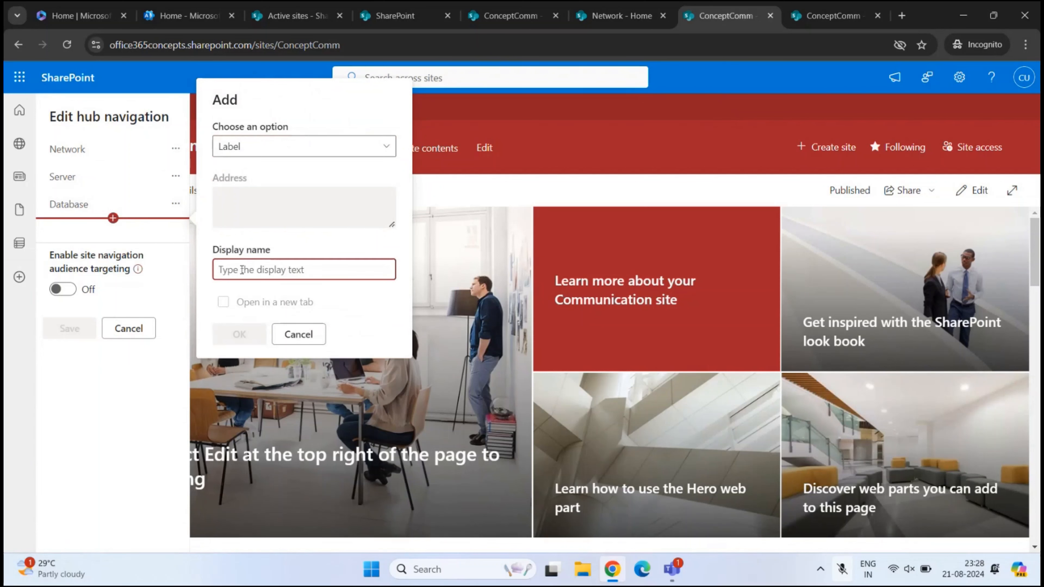
{"action": "type", "text": "Dep"}
{"action": "key", "text": "BackSpace"}
{"action": "key", "text": "BackSpace"}
{"action": "key", "text": "BackSpace"}
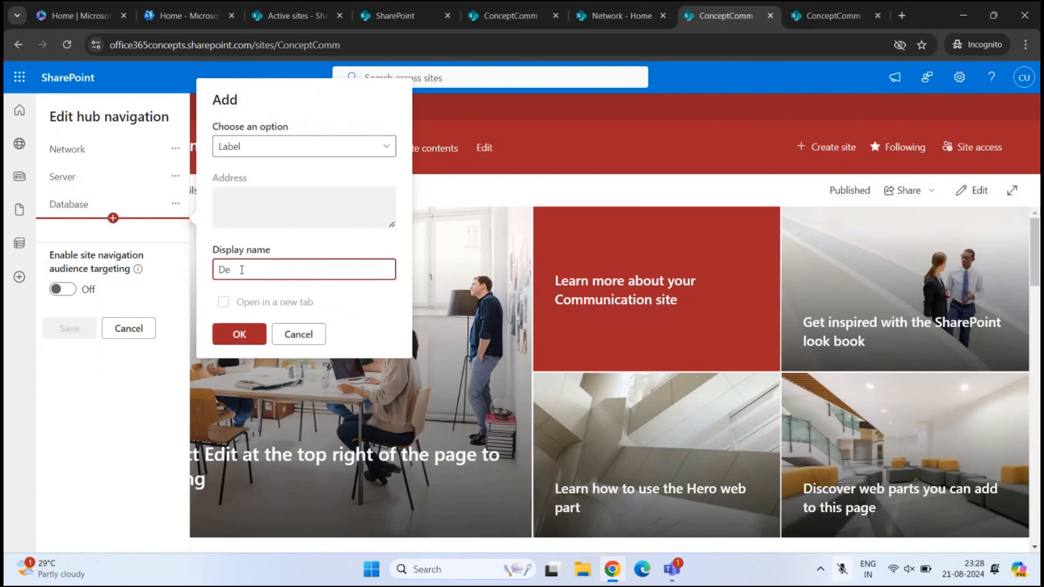
{"action": "type", "text": "IT Departments"}
{"action": "left_click", "coordinate": [240, 334]}
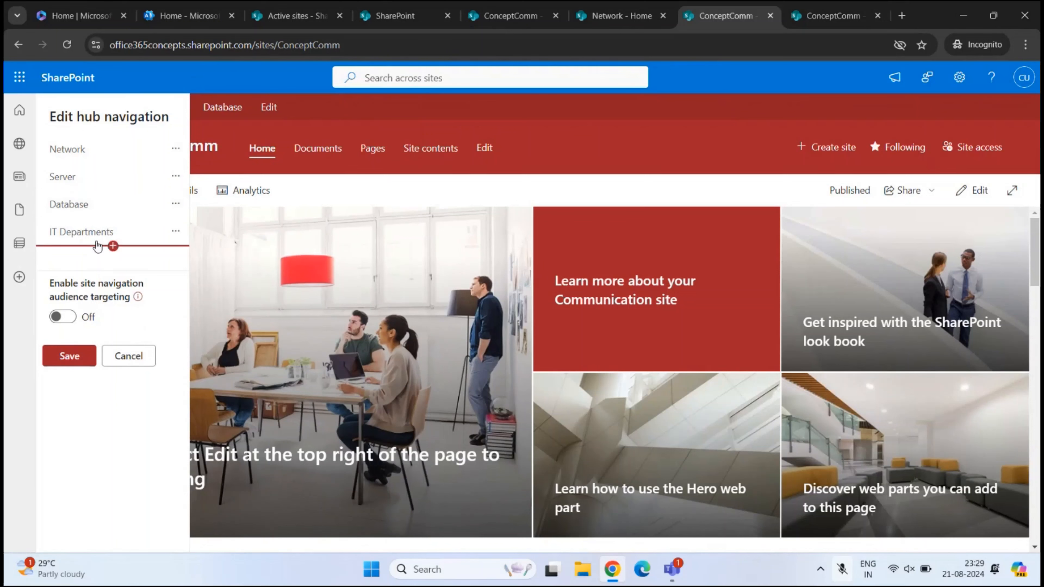
{"action": "left_click_drag", "start_coordinate": [98, 233], "coordinate": [98, 140]}
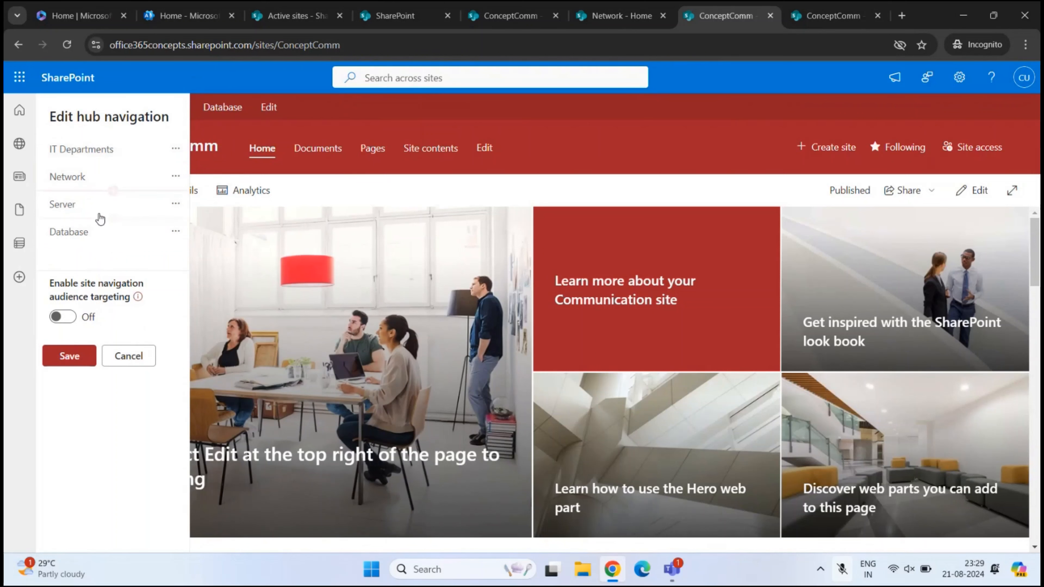
Open the options of the Network link in the hub navigation.
{"action": "left_click", "coordinate": [176, 178]}
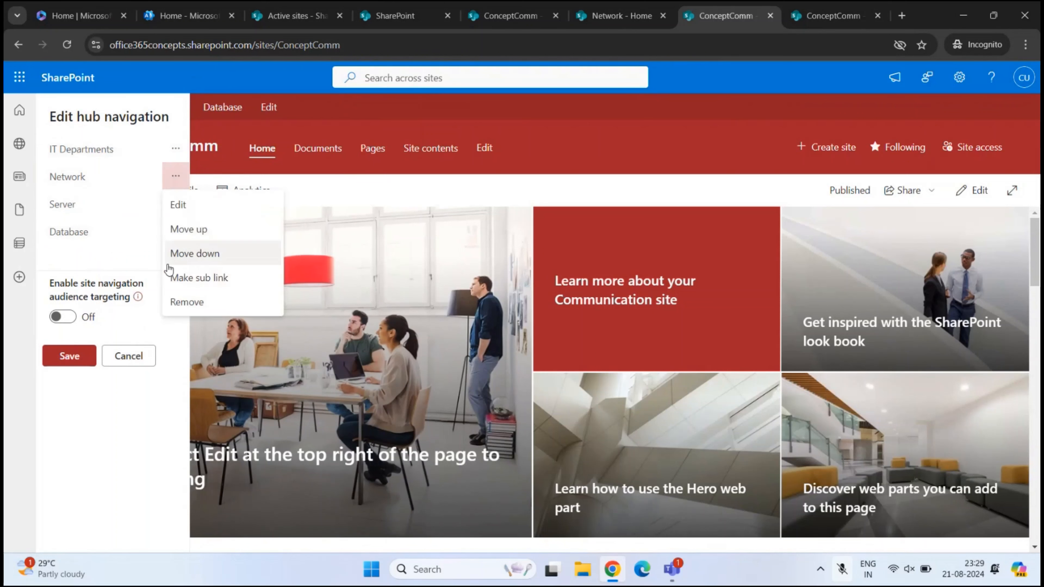